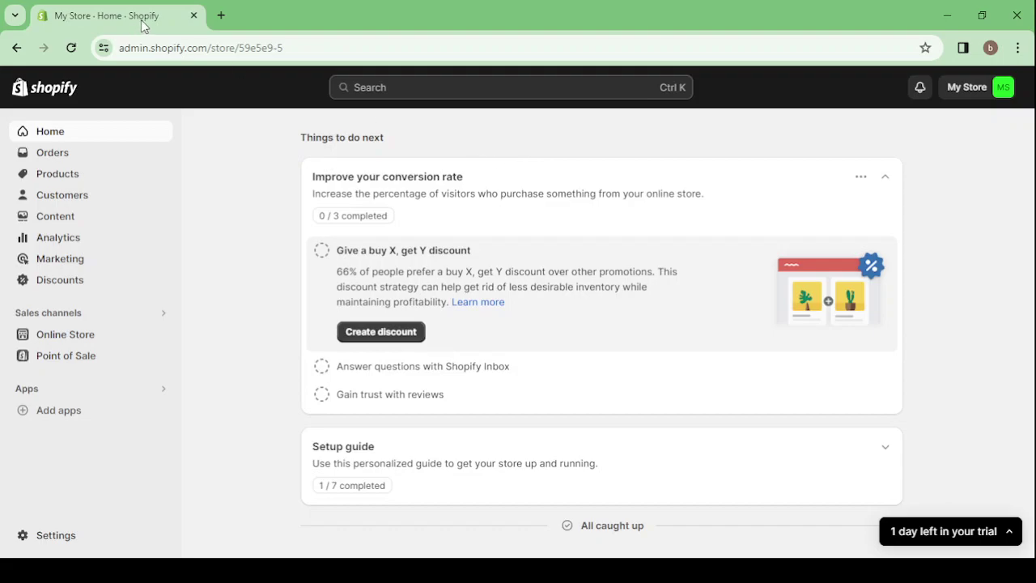
Step: Search Google for shopify in a new browser tab, view the Shopify homepage, and close that tab
{"action": "left_click", "coordinate": [220, 15]}
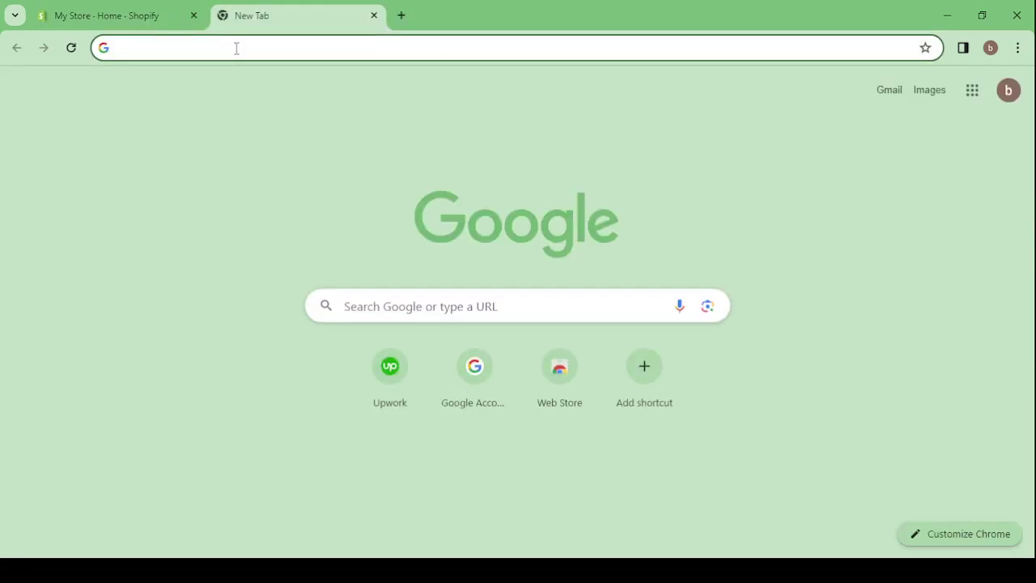
{"action": "type", "text": "SH"}
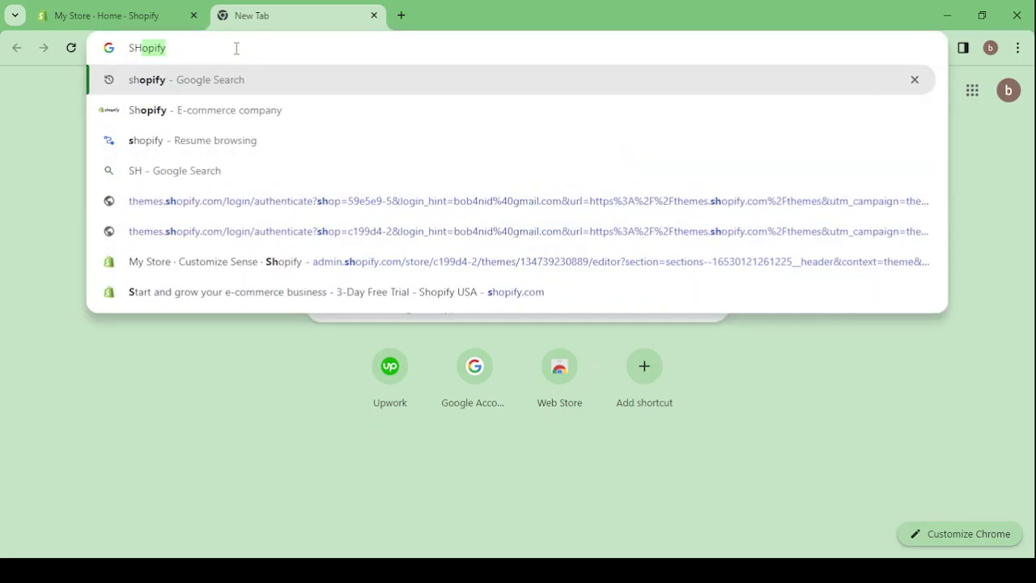
{"action": "key", "text": "Return"}
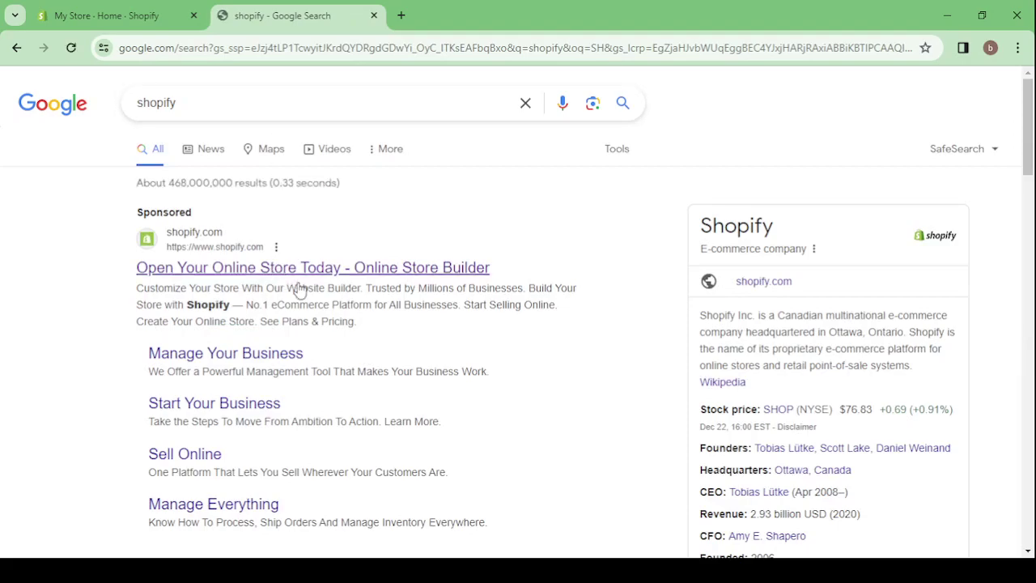
{"action": "left_click", "coordinate": [292, 275]}
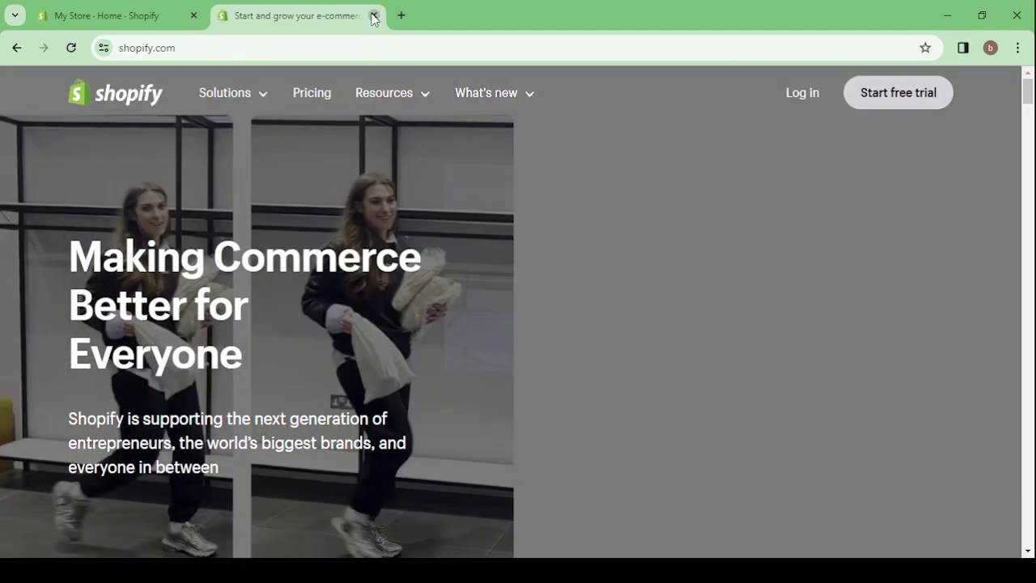
{"action": "left_click", "coordinate": [373, 15]}
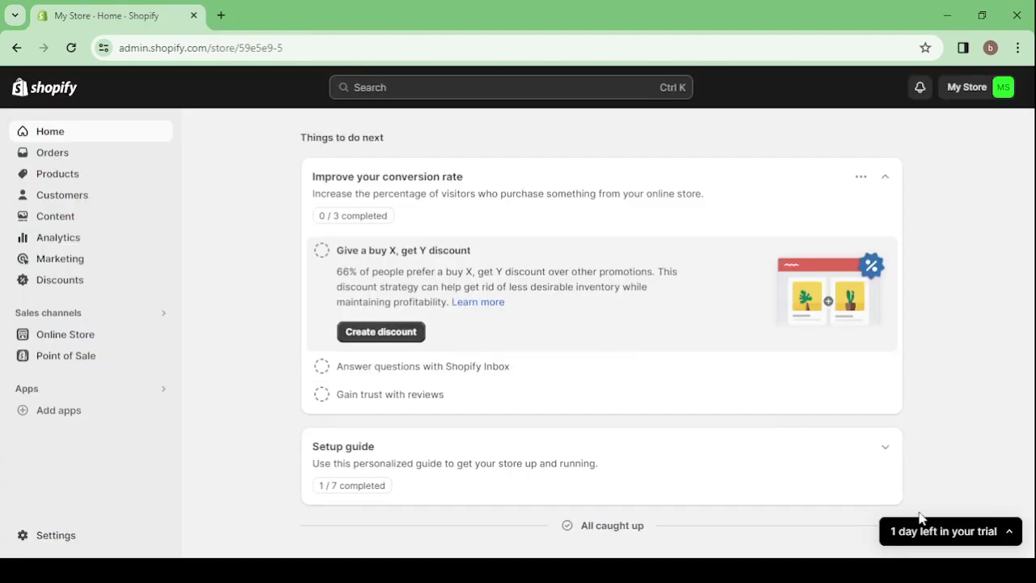
Step: Expand the trial notice to read the plan offer, and collapse it again
{"action": "left_click", "coordinate": [986, 534]}
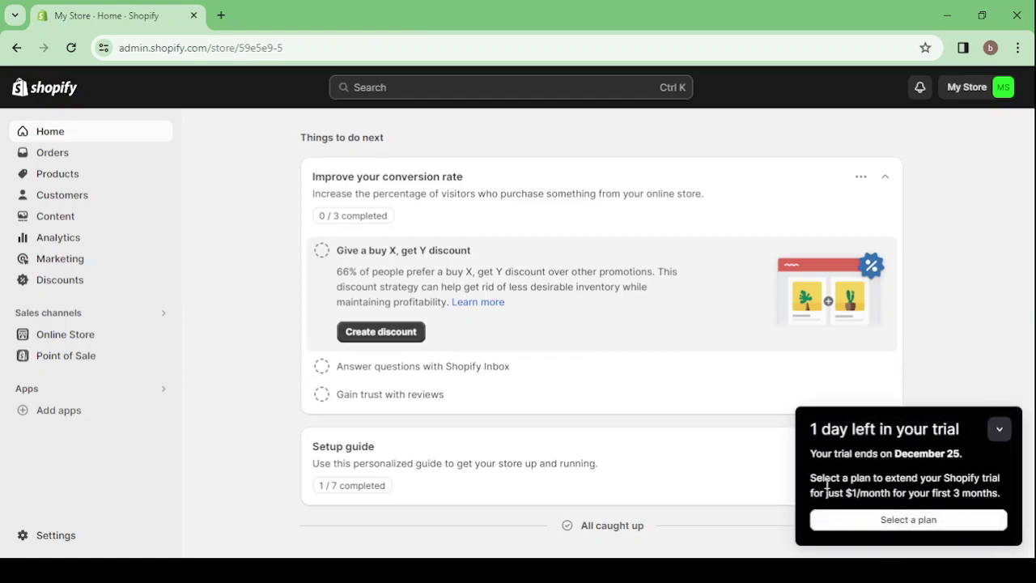
{"action": "left_click", "coordinate": [999, 430]}
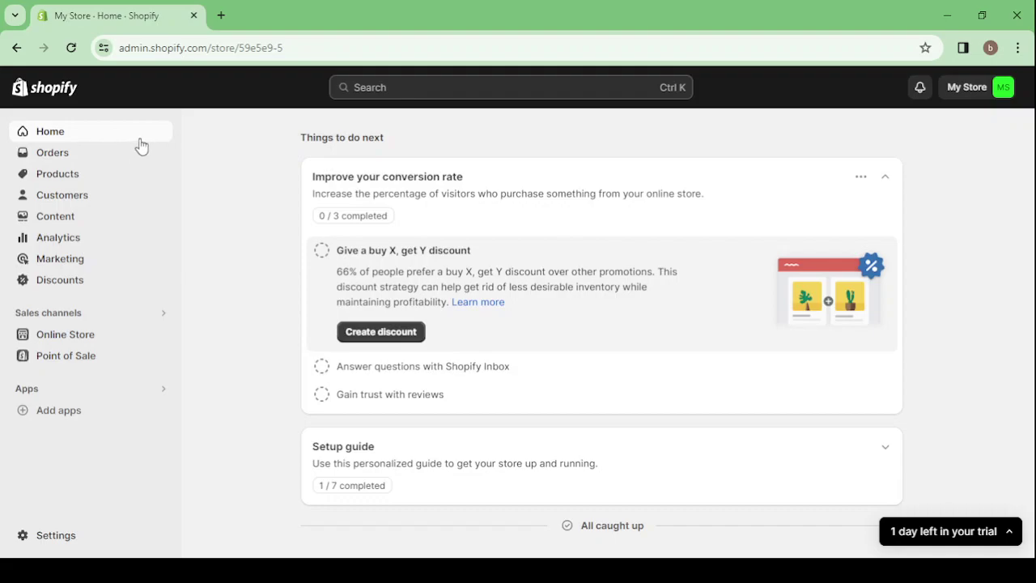
Step: View the store's Orders, Products and Customers pages one after another
{"action": "left_click", "coordinate": [85, 161]}
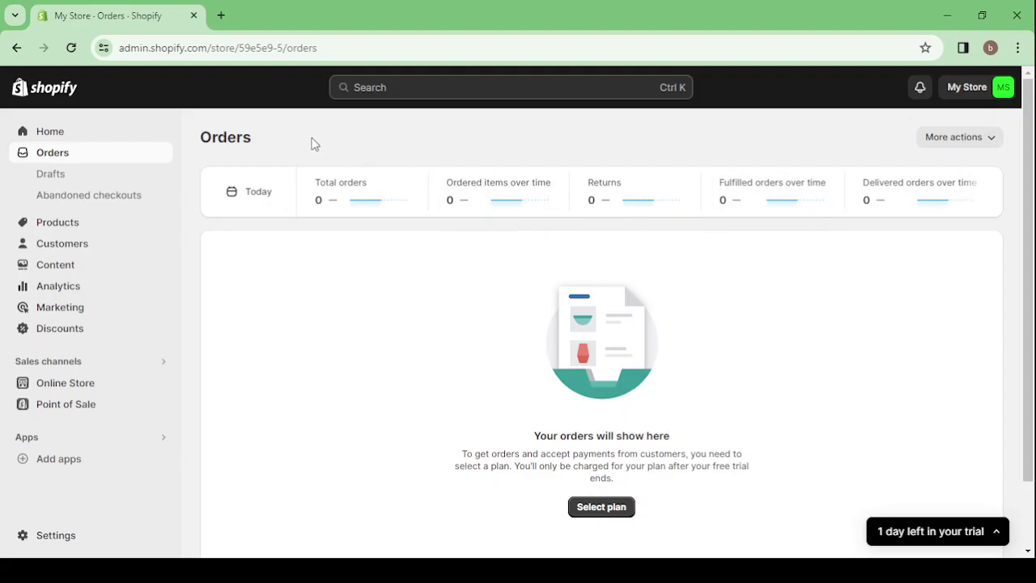
{"action": "left_click", "coordinate": [100, 231]}
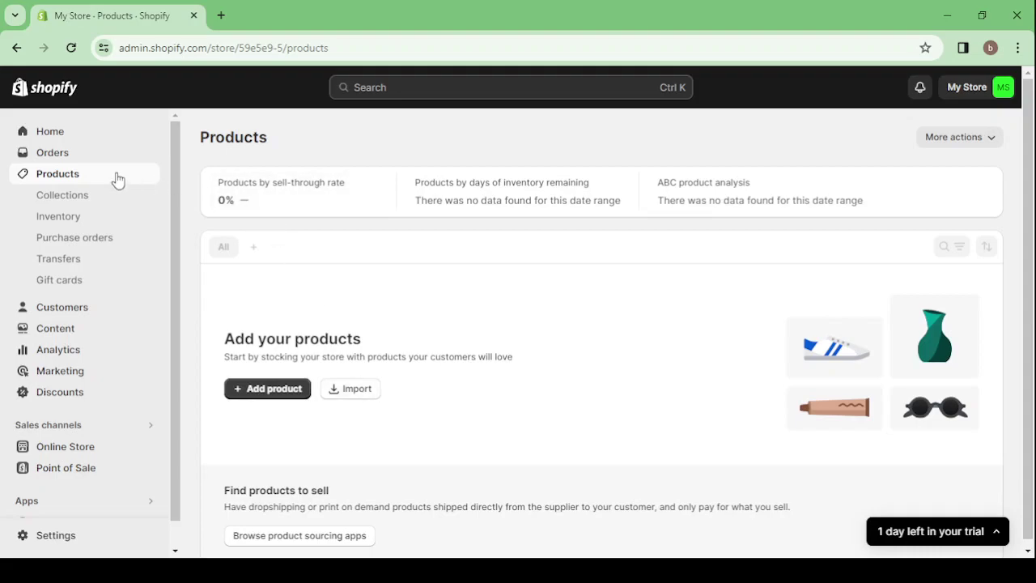
{"action": "left_click", "coordinate": [70, 309]}
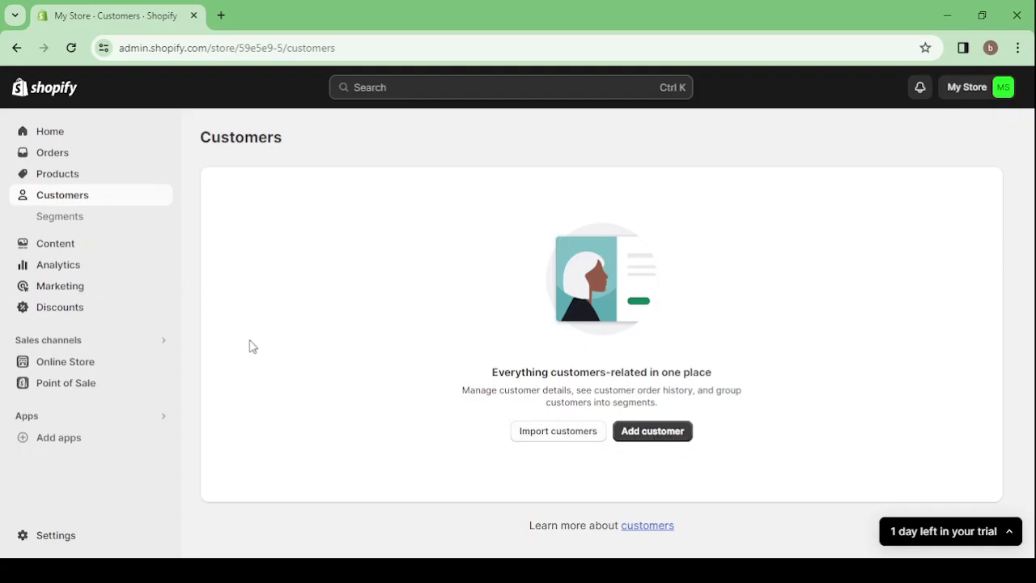
Step: Examine the Analytics dashboard's sales, online store sessions, conversion rate and order reports
{"action": "left_click", "coordinate": [125, 273]}
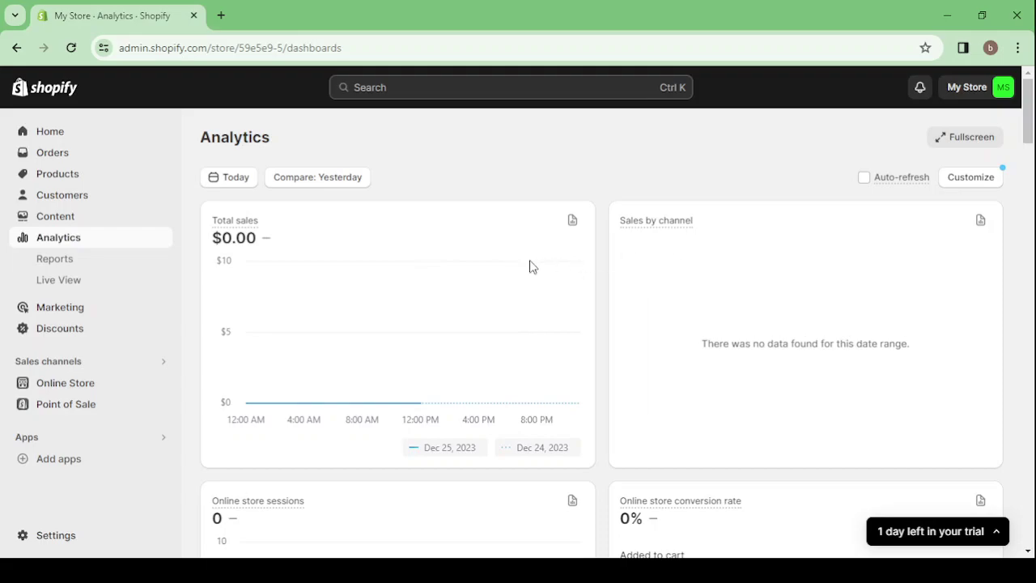
{"action": "scroll", "coordinate": [468, 269], "scroll_direction": "down", "scroll_amount": 1}
{"action": "scroll", "coordinate": [468, 269], "scroll_direction": "down", "scroll_amount": 4}
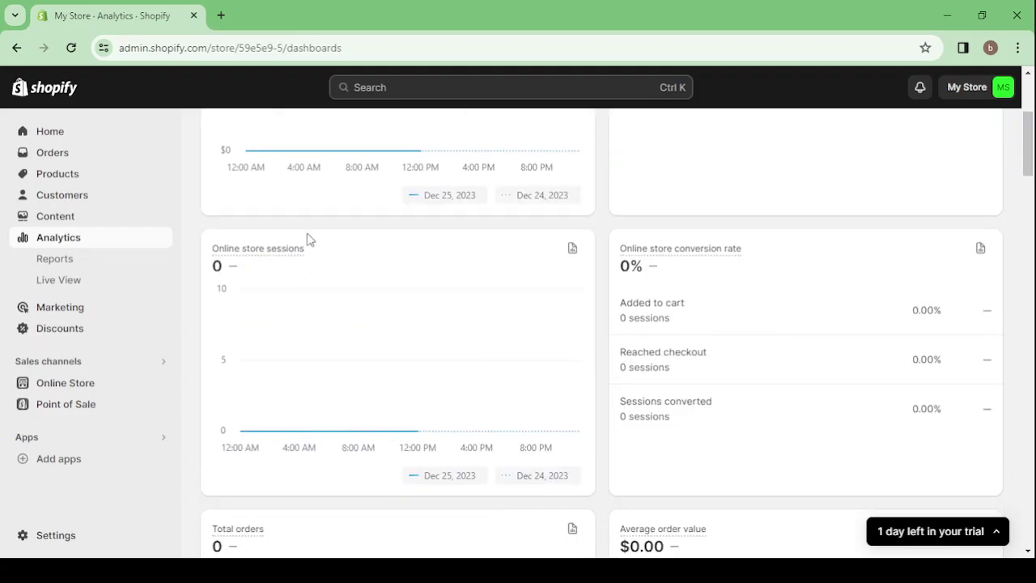
{"action": "mouse_move", "coordinate": [294, 261]}
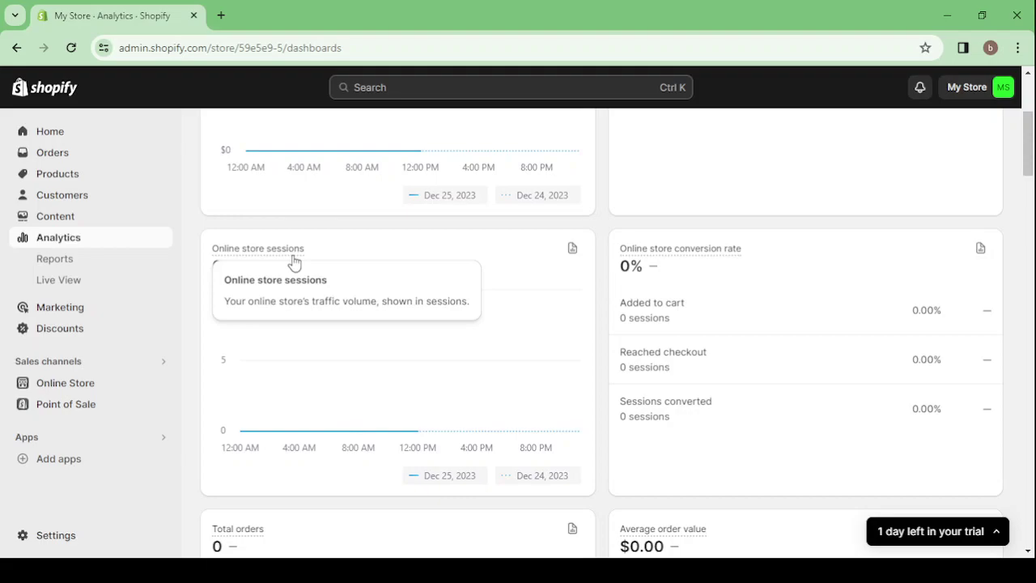
{"action": "scroll", "coordinate": [477, 211], "scroll_direction": "down", "scroll_amount": 3}
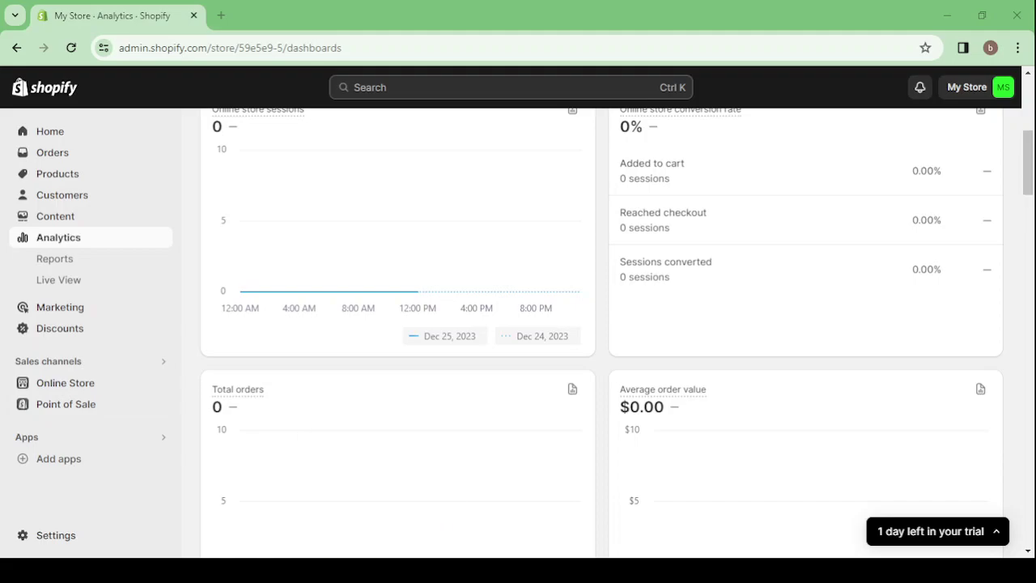
{"action": "scroll", "coordinate": [95, 356], "scroll_direction": "down", "scroll_amount": 2}
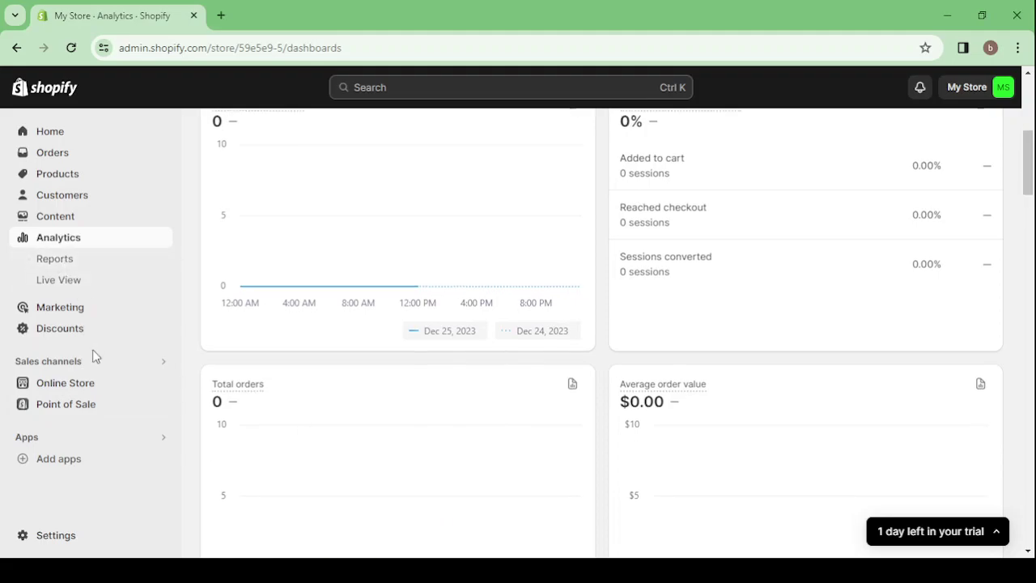
Step: Change the store name to BOBNID in the store details profile settings and save the profile
{"action": "left_click", "coordinate": [55, 536]}
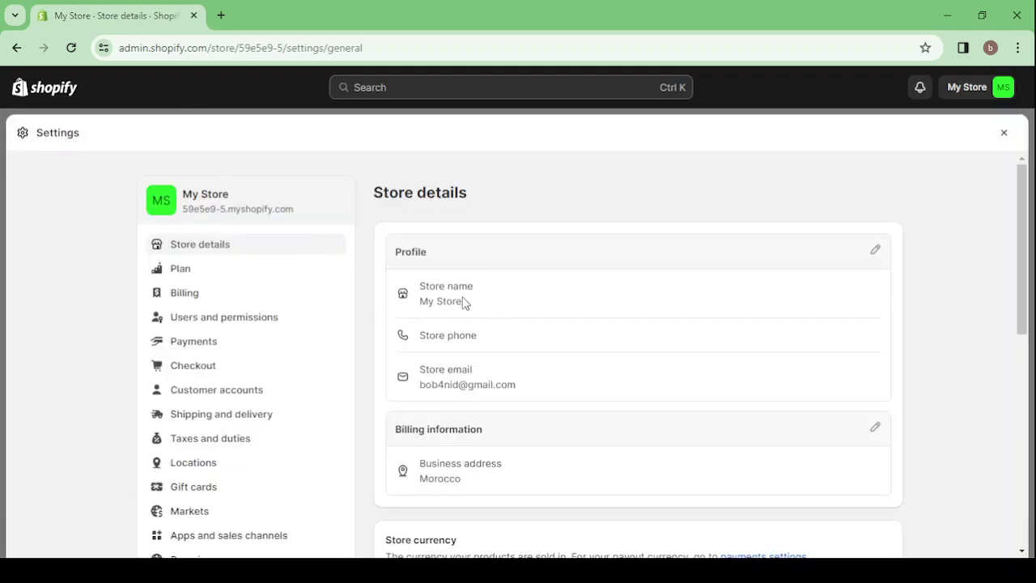
{"action": "left_click", "coordinate": [876, 253]}
{"action": "left_click", "coordinate": [401, 293]}
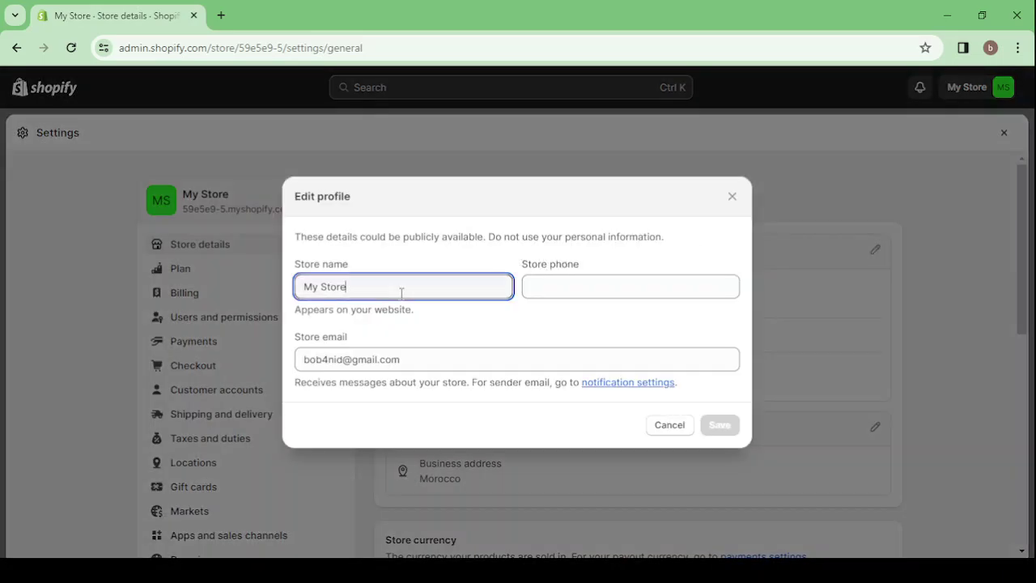
{"action": "key", "text": "BackSpace"}
{"action": "key", "text": "BackSpace"}
{"action": "key", "text": "BackSpace"}
{"action": "key", "text": "BackSpace"}
{"action": "key", "text": "BackSpace"}
{"action": "key", "text": "BackSpace"}
{"action": "key", "text": "BackSpace"}
{"action": "key", "text": "BackSpace"}
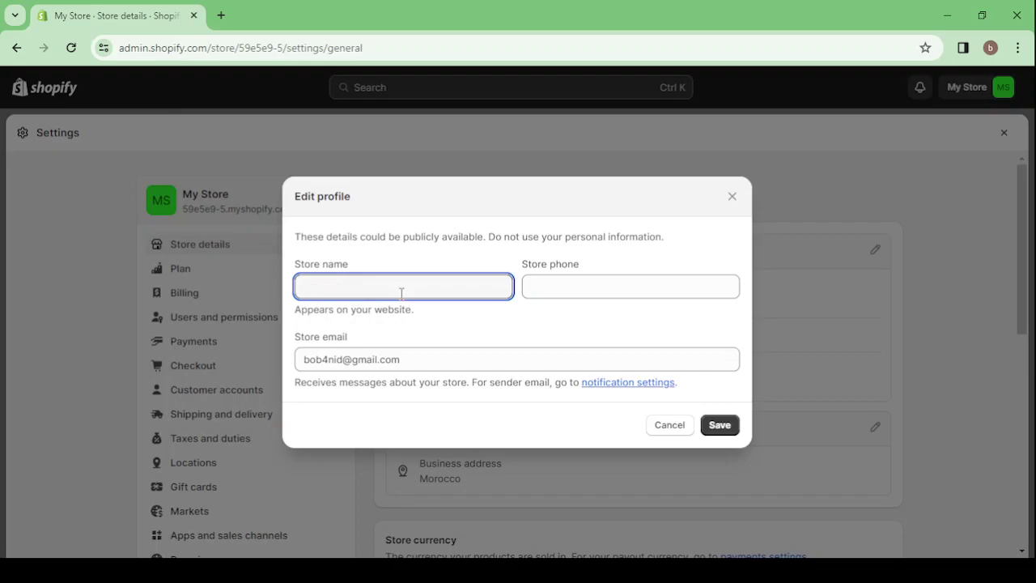
{"action": "type", "text": "BOBNID"}
{"action": "left_click", "coordinate": [605, 288]}
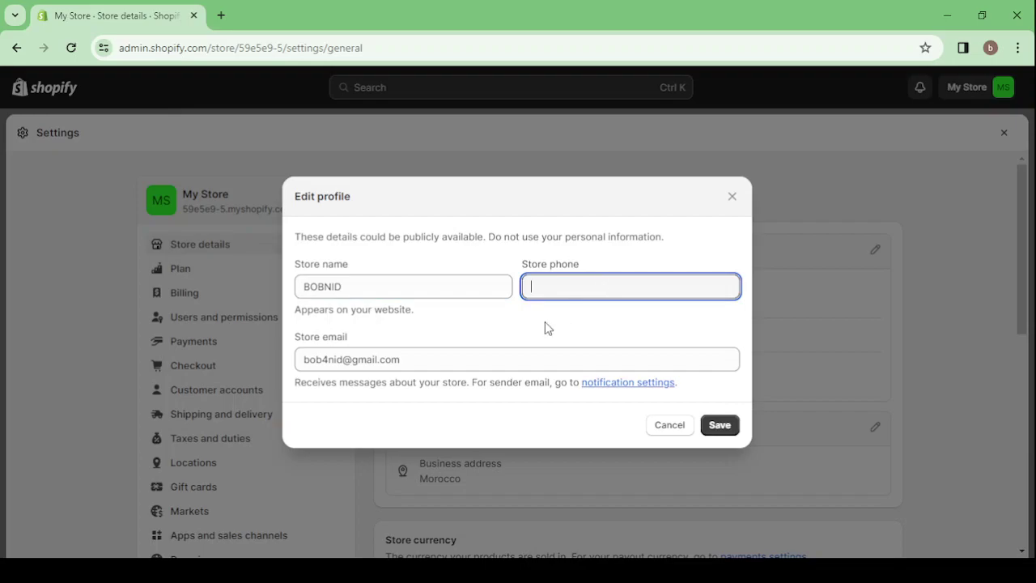
{"action": "left_click", "coordinate": [728, 435]}
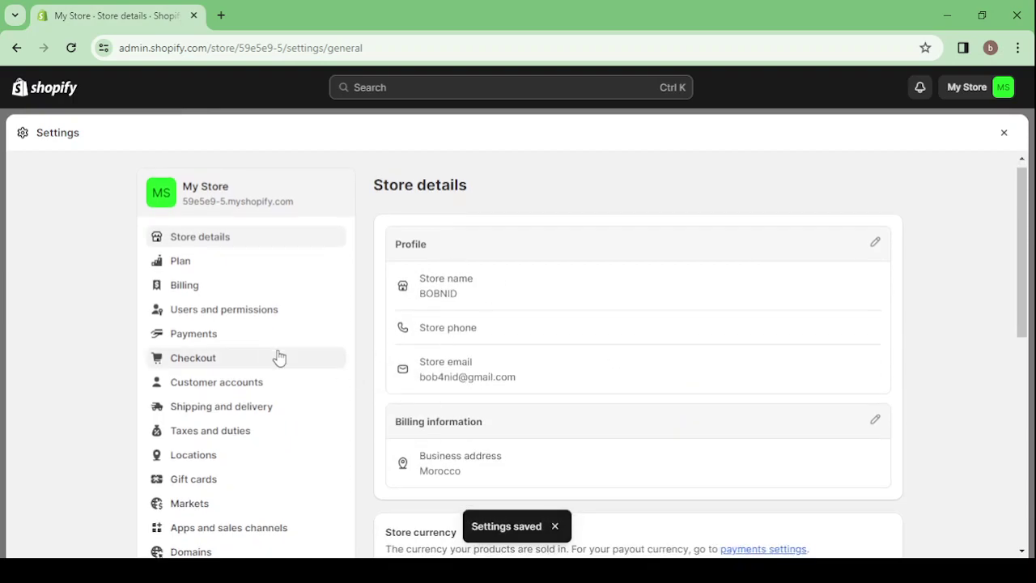
Step: Review the store details settings for billing information, store currency, time zone and units of measurement
{"action": "scroll", "coordinate": [246, 340], "scroll_direction": "down", "scroll_amount": 1}
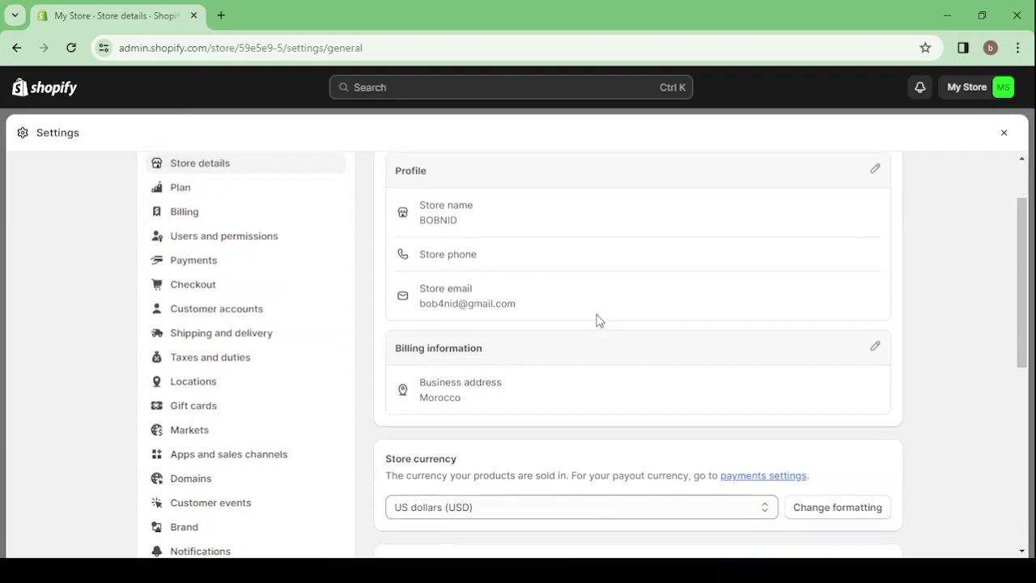
{"action": "scroll", "coordinate": [599, 332], "scroll_direction": "down", "scroll_amount": 2}
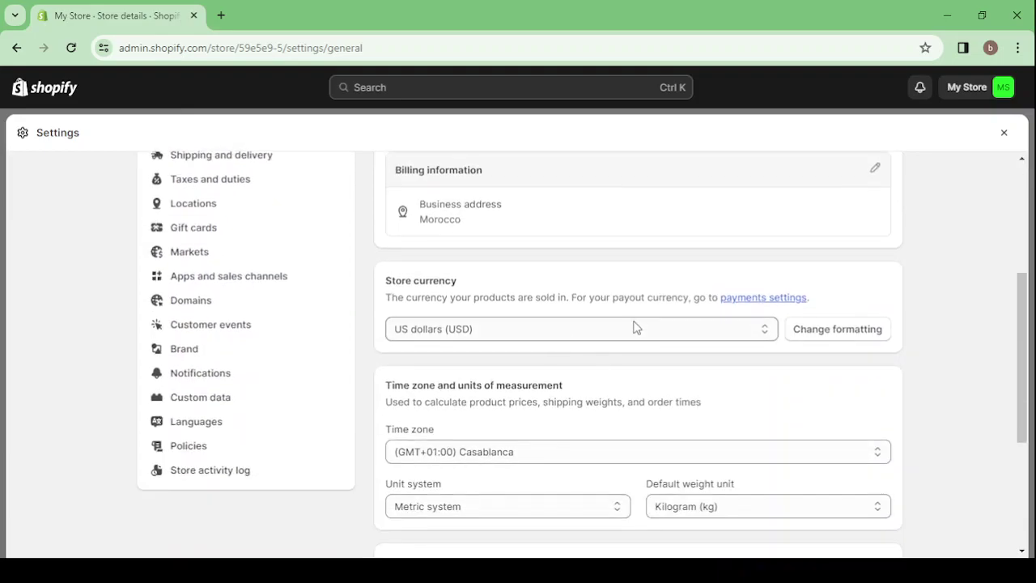
{"action": "scroll", "coordinate": [635, 327], "scroll_direction": "down", "scroll_amount": 1}
{"action": "scroll", "coordinate": [281, 256], "scroll_direction": "up", "scroll_amount": 1}
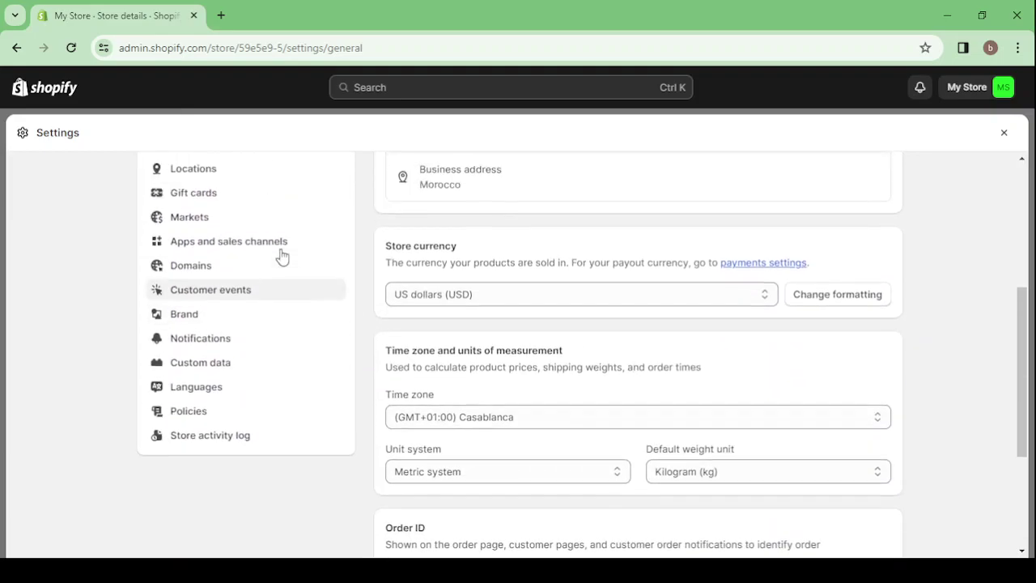
{"action": "scroll", "coordinate": [282, 255], "scroll_direction": "up", "scroll_amount": 3}
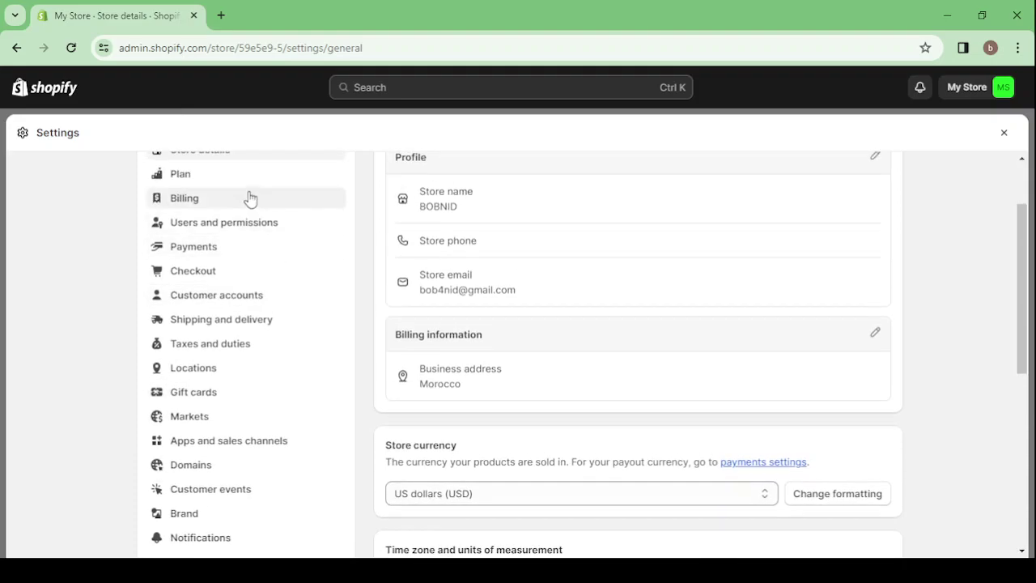
{"action": "scroll", "coordinate": [251, 199], "scroll_direction": "up", "scroll_amount": 1}
Step: Review the Billing settings and view all active subscriptions
{"action": "left_click", "coordinate": [232, 239]}
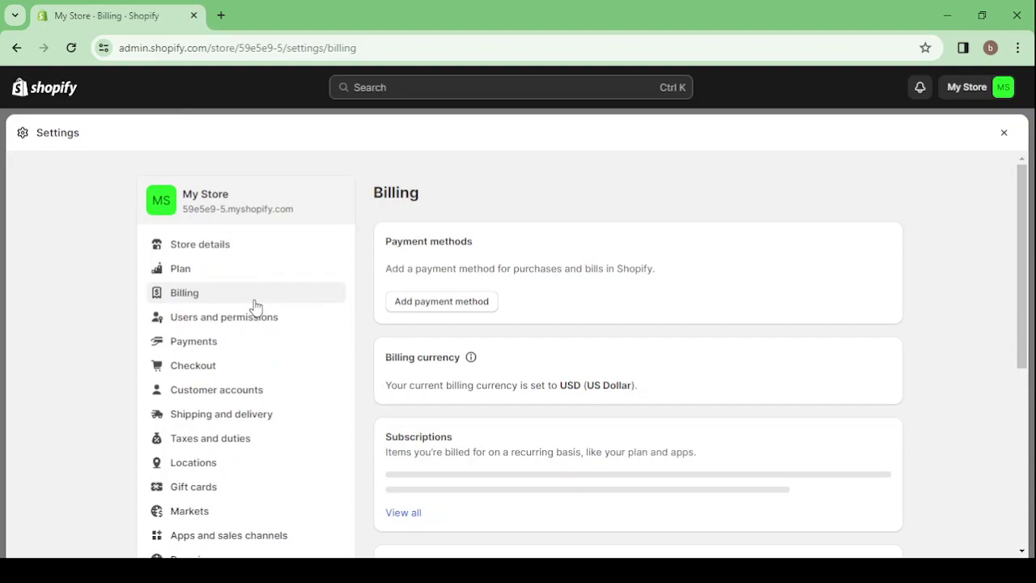
{"action": "scroll", "coordinate": [588, 294], "scroll_direction": "down", "scroll_amount": 1}
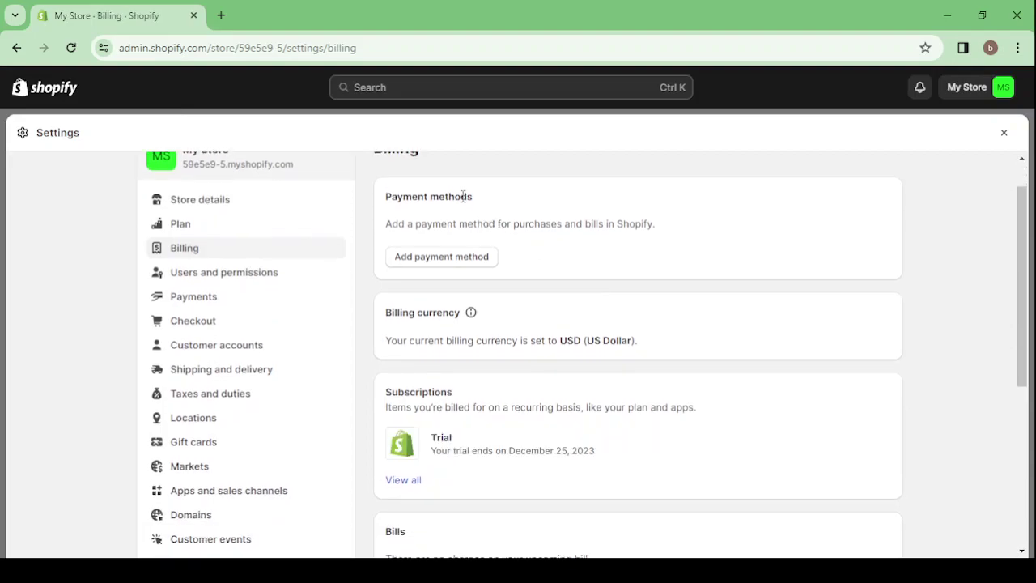
{"action": "scroll", "coordinate": [539, 291], "scroll_direction": "down", "scroll_amount": 1}
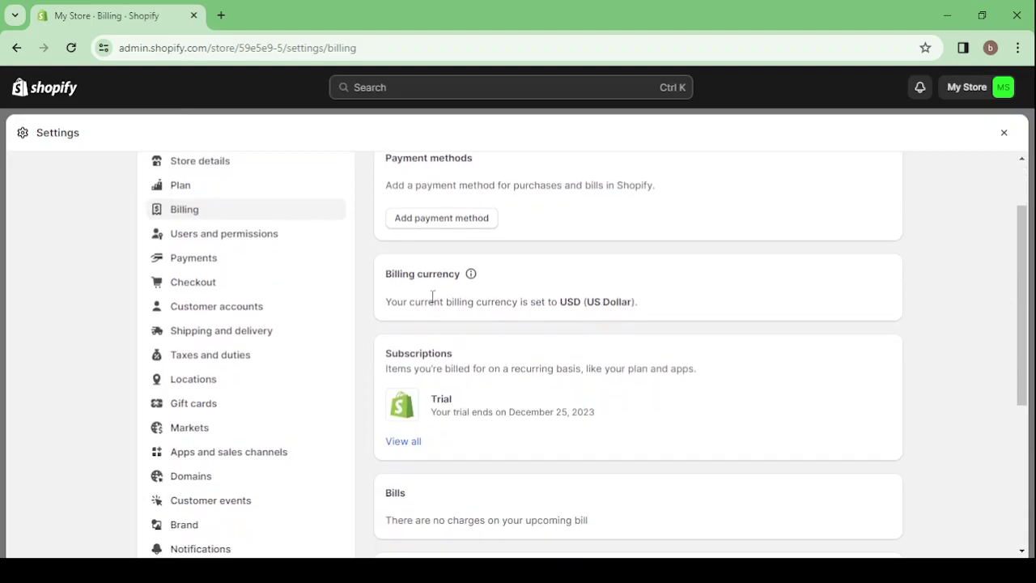
{"action": "scroll", "coordinate": [488, 294], "scroll_direction": "down", "scroll_amount": 3}
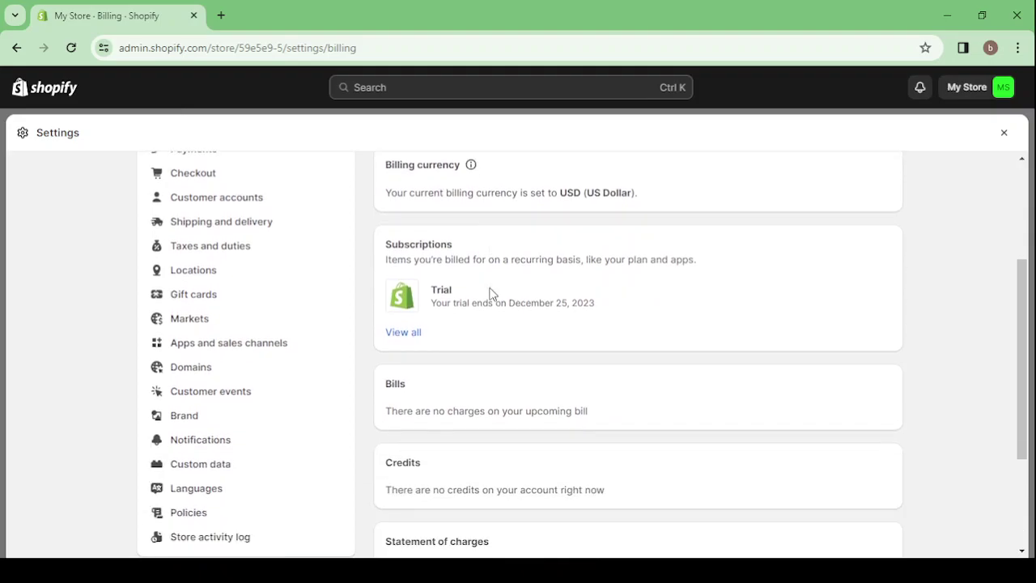
{"action": "left_click", "coordinate": [402, 332]}
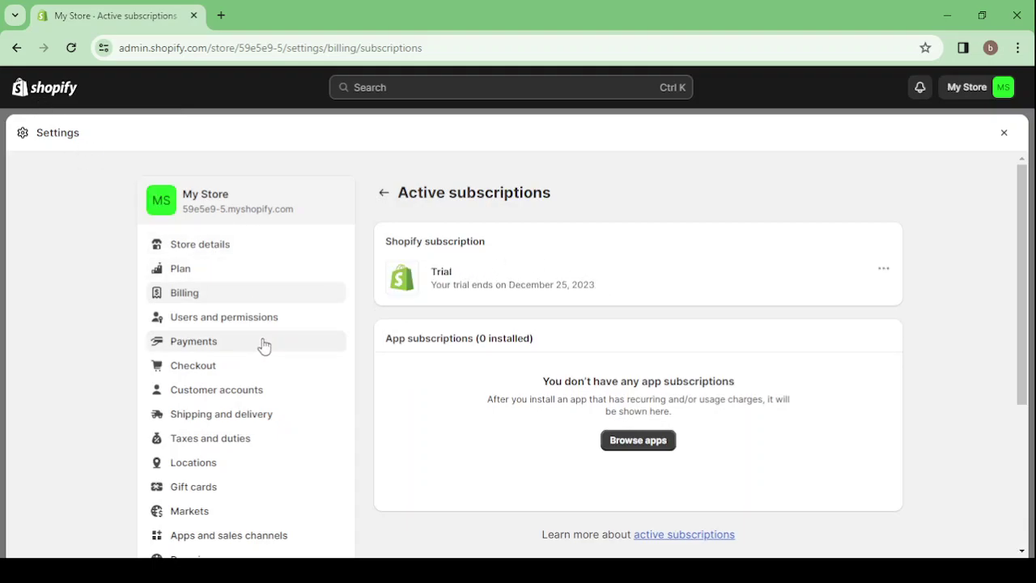
Step: Open the Payments settings and examine the payment providers and supported payment methods
{"action": "scroll", "coordinate": [262, 345], "scroll_direction": "down", "scroll_amount": 1}
{"action": "left_click", "coordinate": [239, 285]}
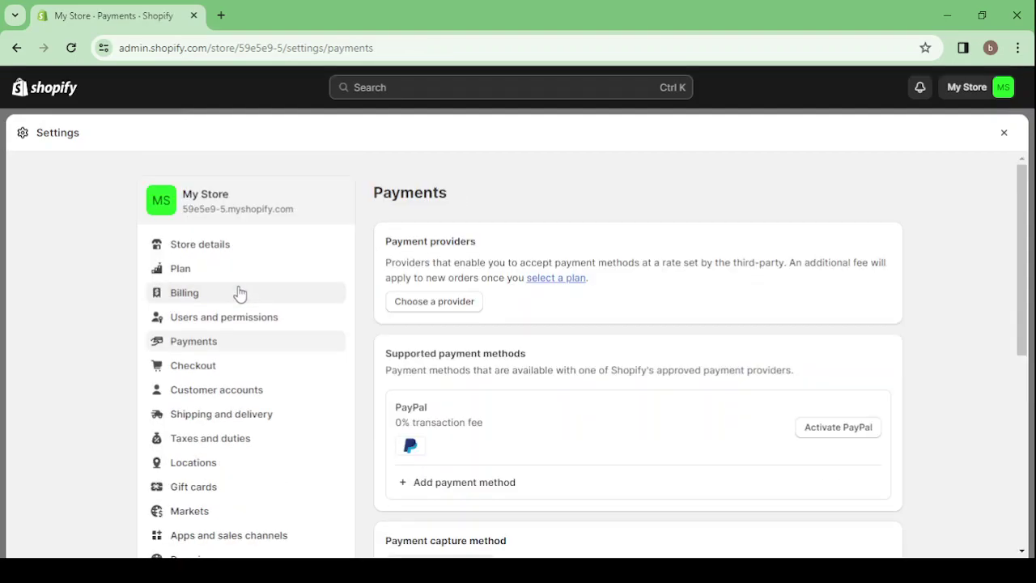
{"action": "scroll", "coordinate": [548, 386], "scroll_direction": "down", "scroll_amount": 1}
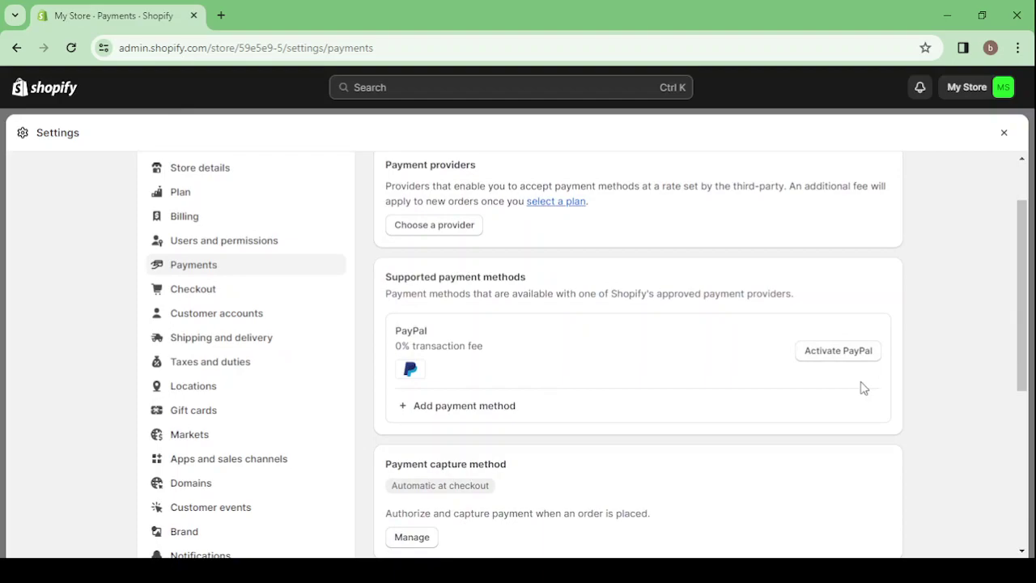
Step: Start adding a payment method, search for "PAY" by payment method, and browse the matching options
{"action": "left_click", "coordinate": [477, 415]}
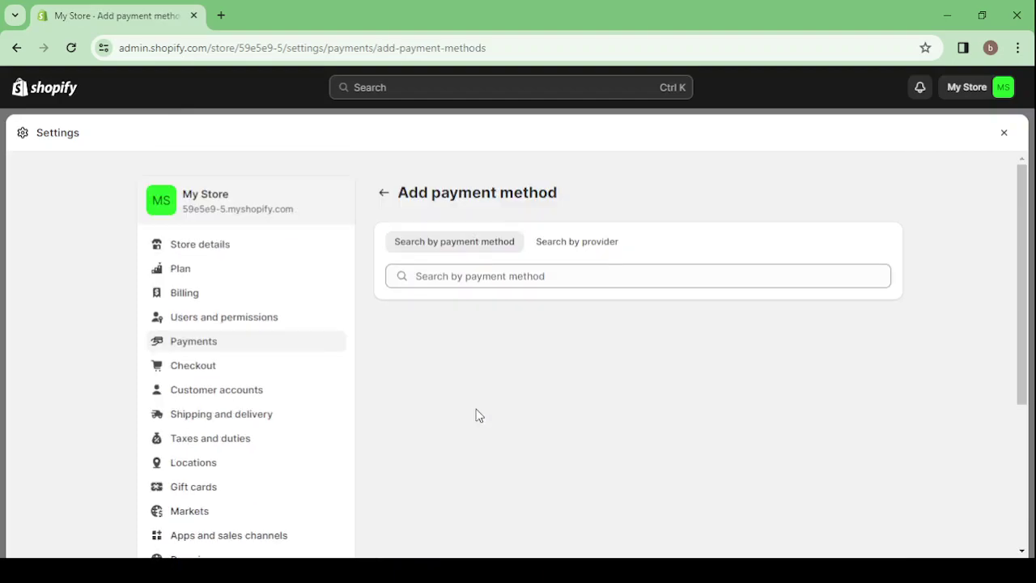
{"action": "left_click", "coordinate": [466, 275]}
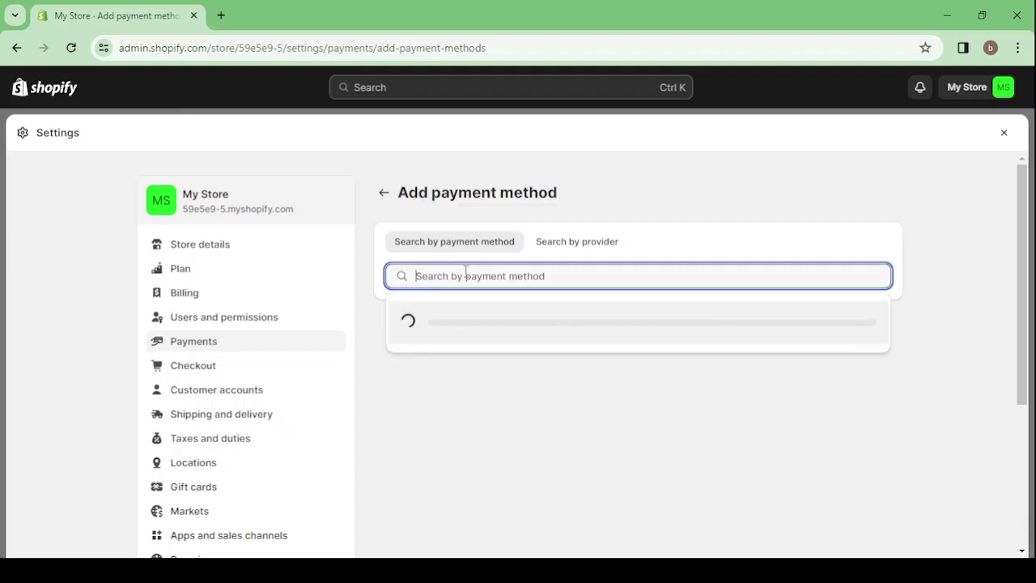
{"action": "type", "text": "P"}
{"action": "type", "text": "AY"}
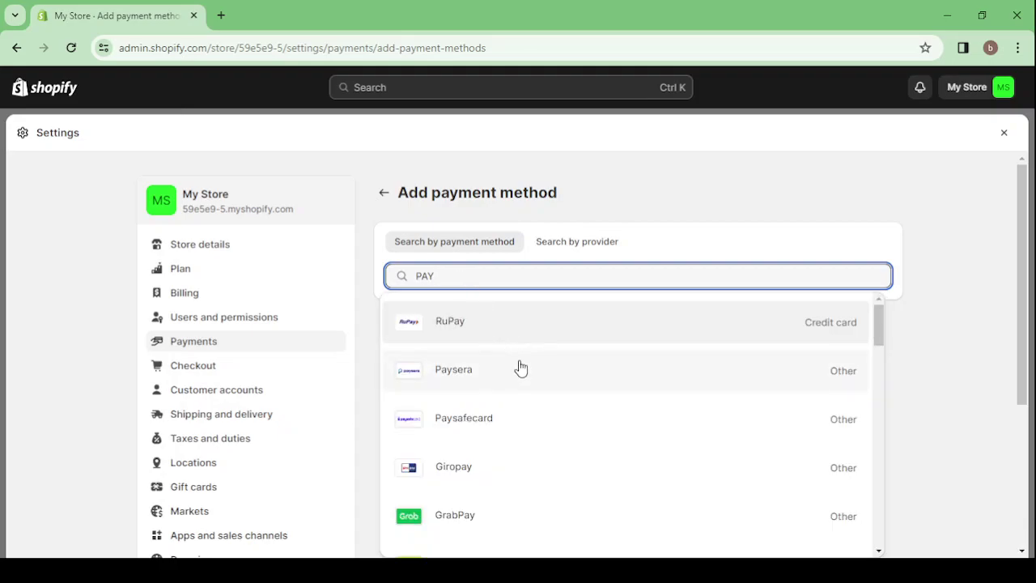
{"action": "scroll", "coordinate": [520, 369], "scroll_direction": "down", "scroll_amount": 1}
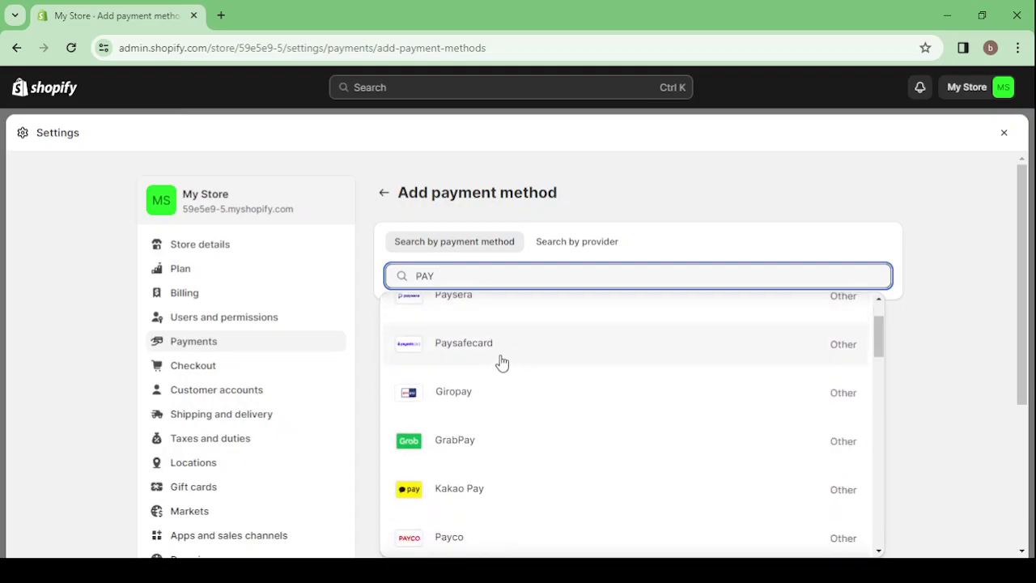
{"action": "scroll", "coordinate": [558, 370], "scroll_direction": "down", "scroll_amount": 1}
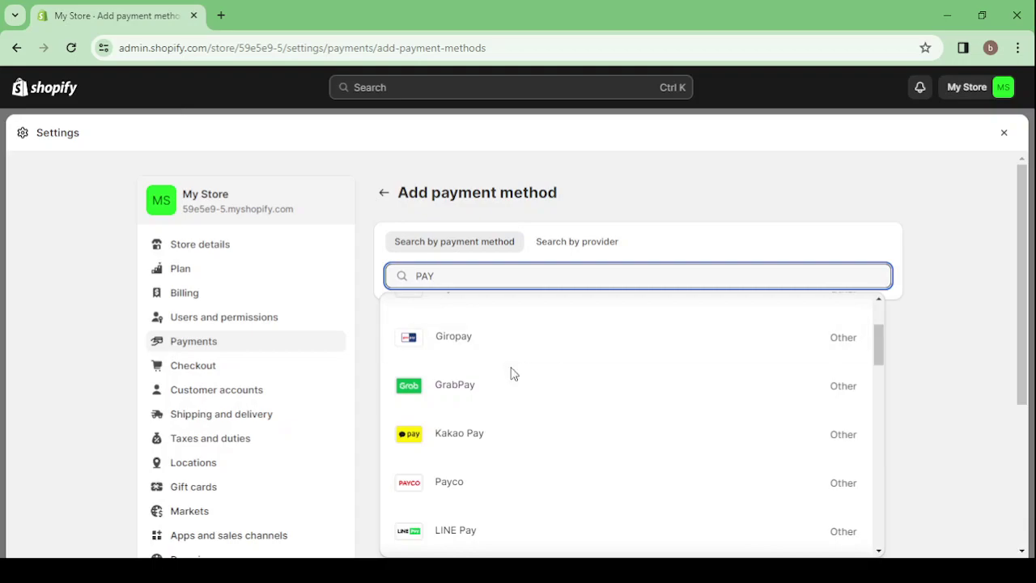
{"action": "scroll", "coordinate": [518, 445], "scroll_direction": "down", "scroll_amount": 4}
{"action": "scroll", "coordinate": [511, 370], "scroll_direction": "down", "scroll_amount": 5}
{"action": "scroll", "coordinate": [510, 370], "scroll_direction": "down", "scroll_amount": 6}
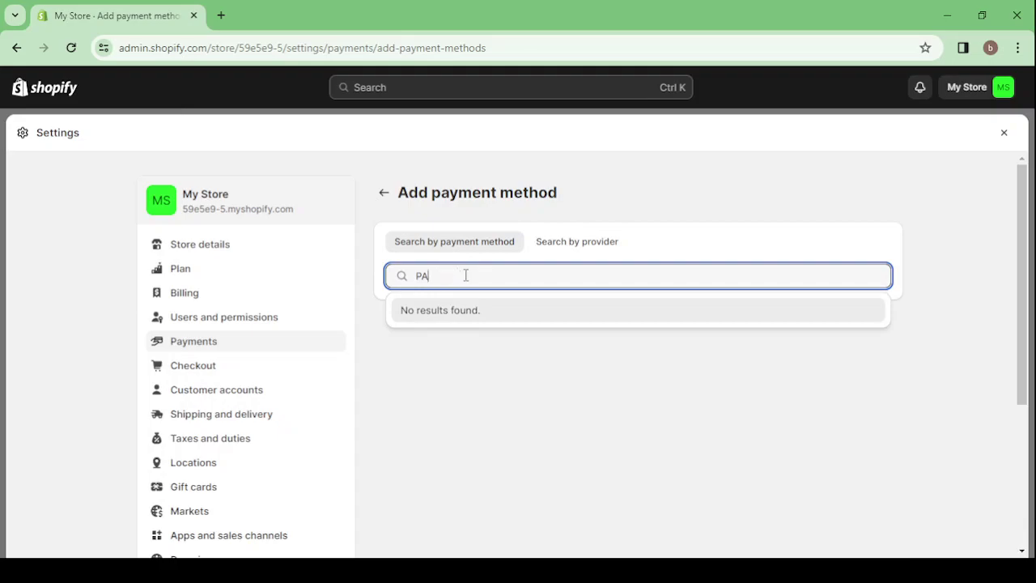
Step: Clear the payment method search, browse the unfiltered list of payment methods, and close the list
{"action": "key", "text": "BackSpace"}
{"action": "key", "text": "BackSpace"}
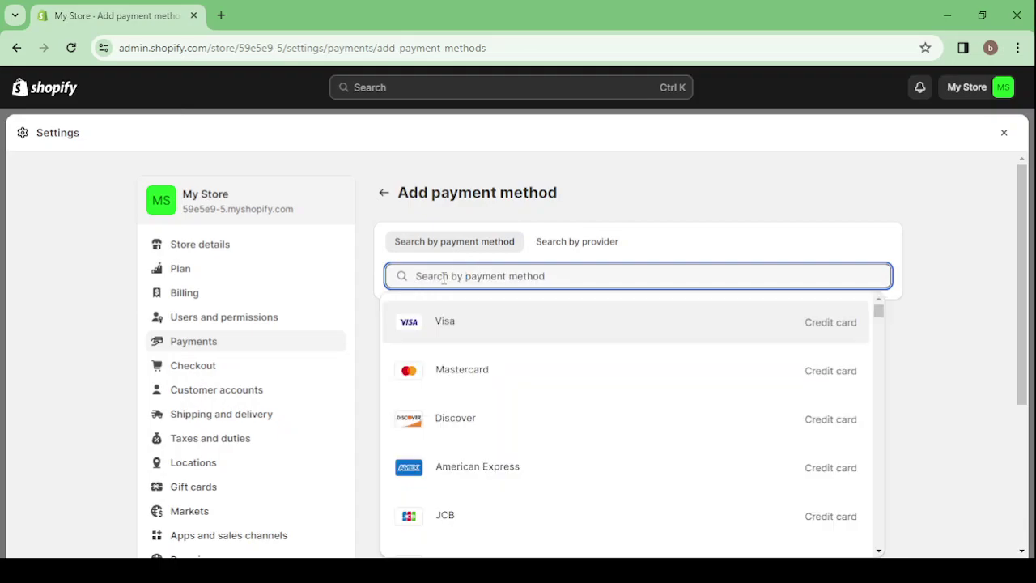
{"action": "scroll", "coordinate": [774, 522], "scroll_direction": "down", "scroll_amount": 5}
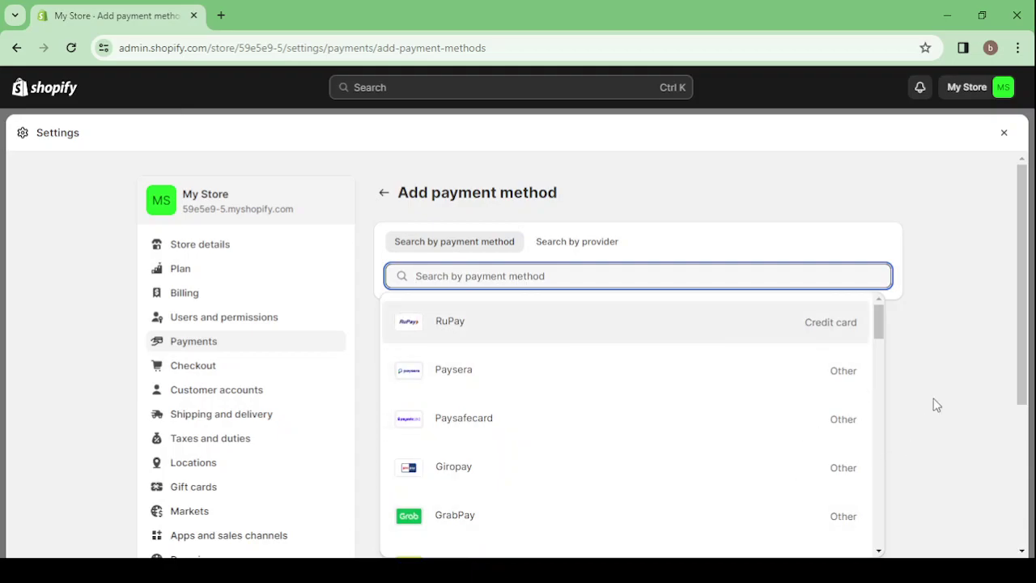
{"action": "scroll", "coordinate": [936, 404], "scroll_direction": "down", "scroll_amount": 3}
{"action": "scroll", "coordinate": [919, 445], "scroll_direction": "up", "scroll_amount": 3}
{"action": "left_click", "coordinate": [365, 208]}
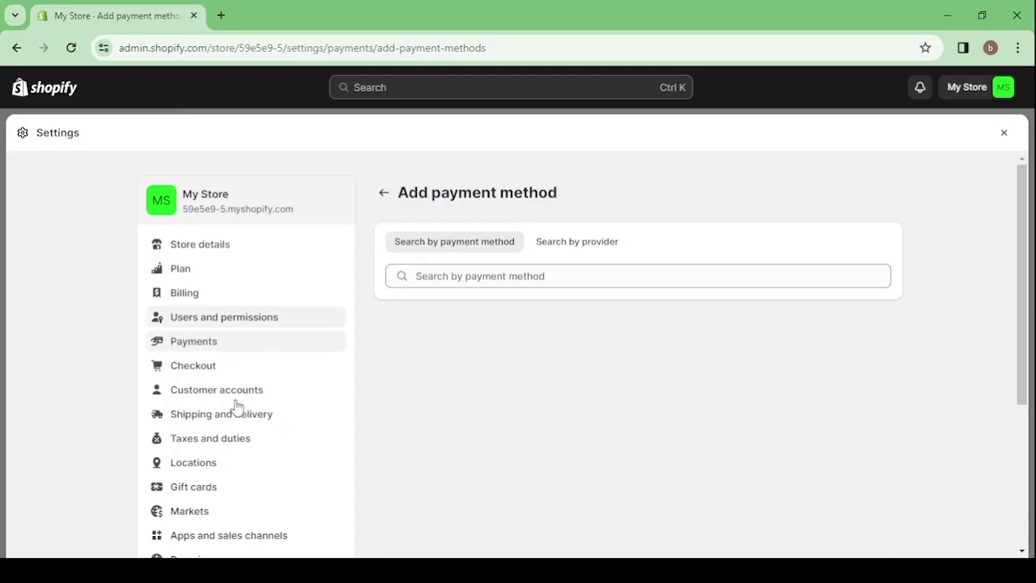
Step: View the Languages settings and leave the store settings
{"action": "scroll", "coordinate": [233, 417], "scroll_direction": "down", "scroll_amount": 3}
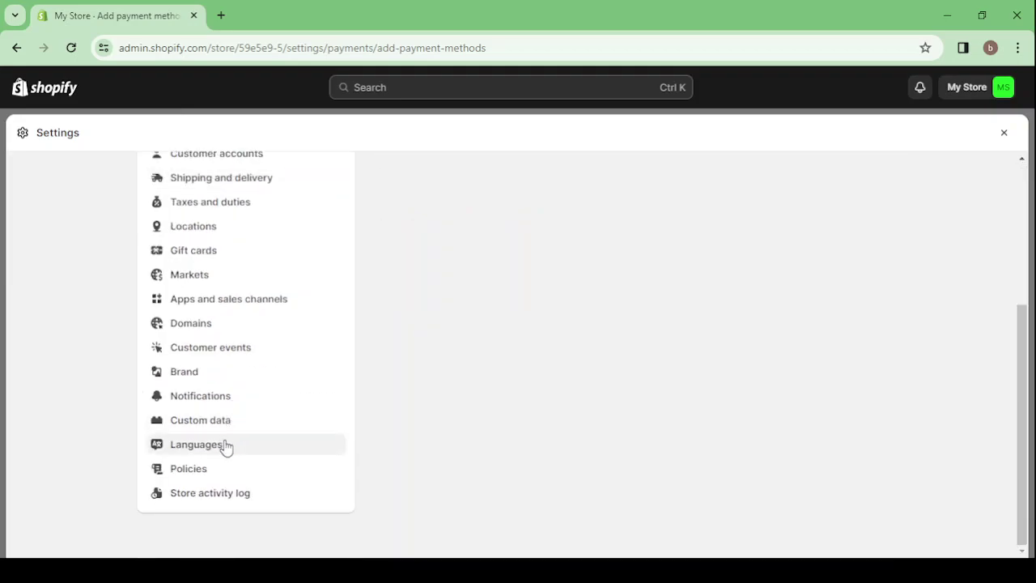
{"action": "left_click", "coordinate": [226, 445]}
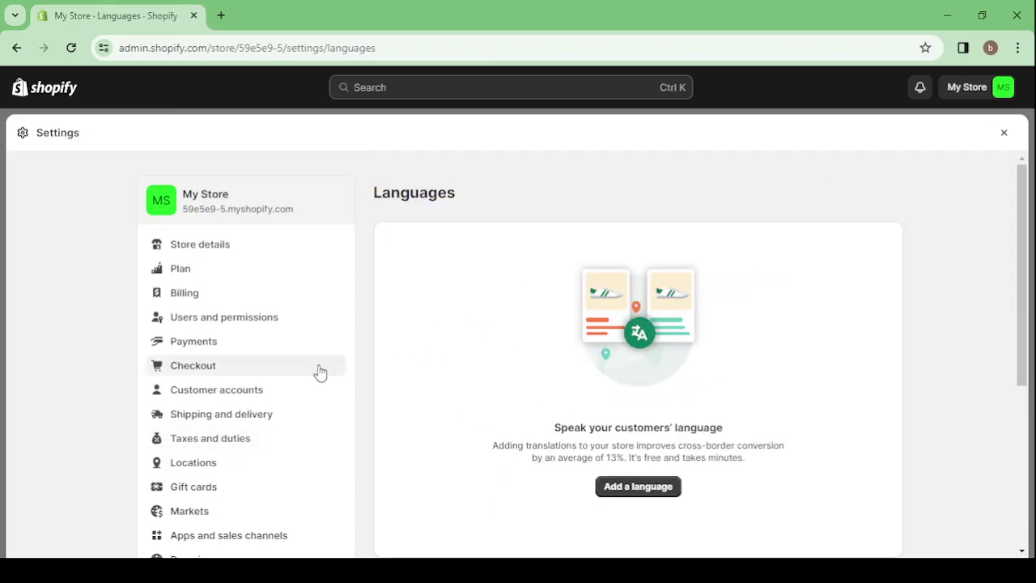
{"action": "left_click", "coordinate": [1004, 133]}
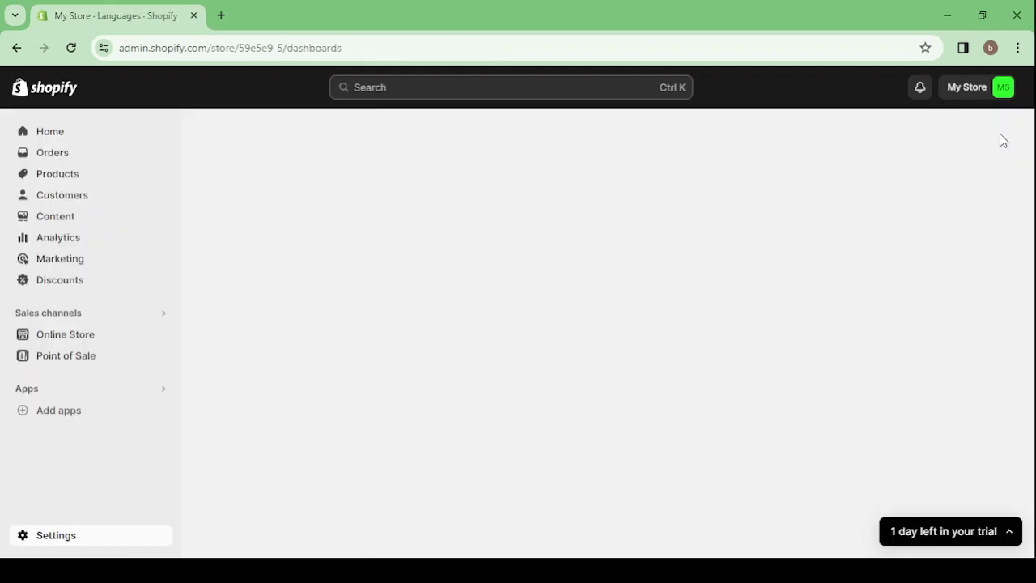
Step: Open the Online Store sales channel's Themes page and look over the current theme
{"action": "left_click", "coordinate": [99, 344]}
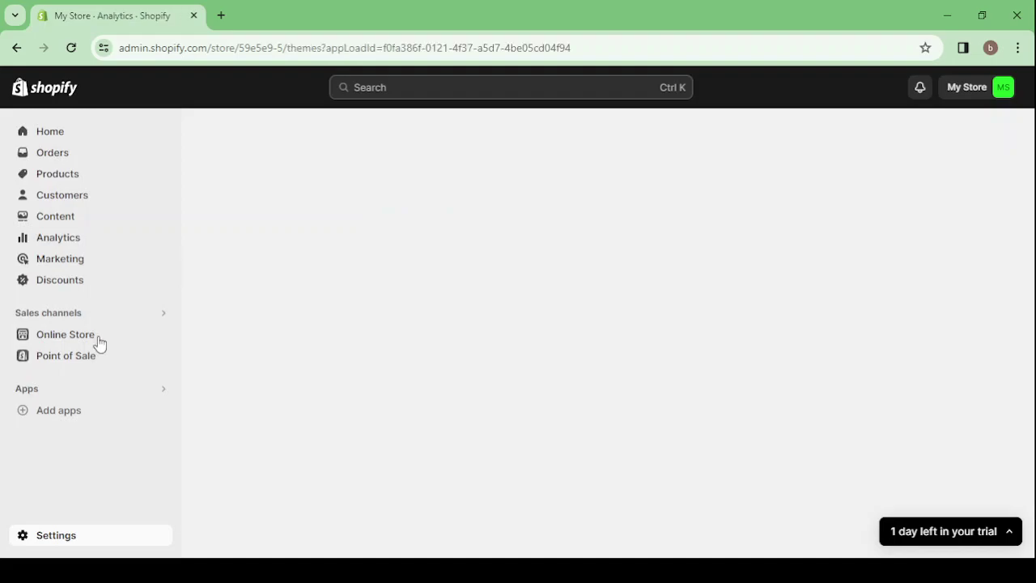
{"action": "left_click", "coordinate": [80, 342]}
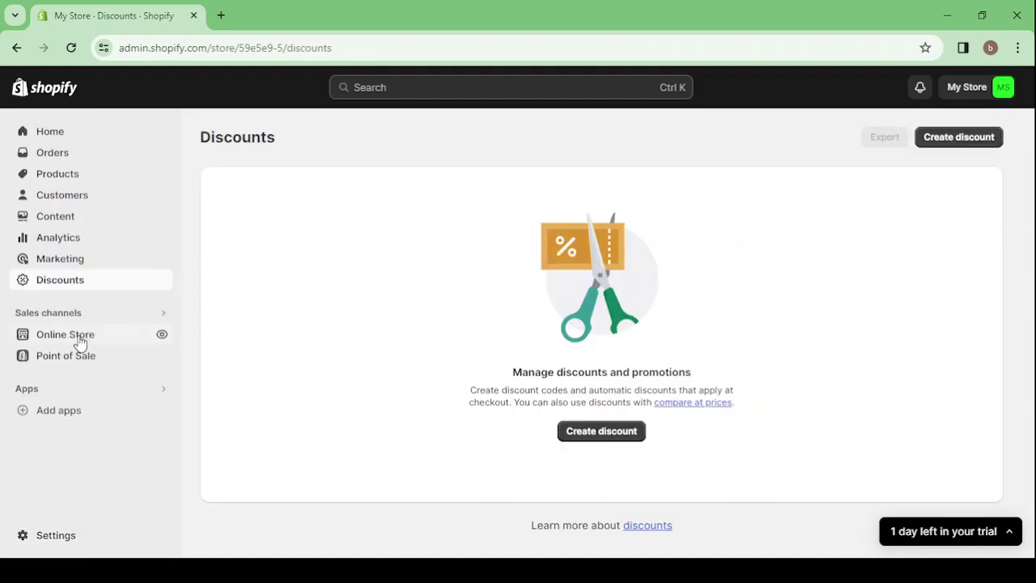
{"action": "left_click", "coordinate": [65, 338]}
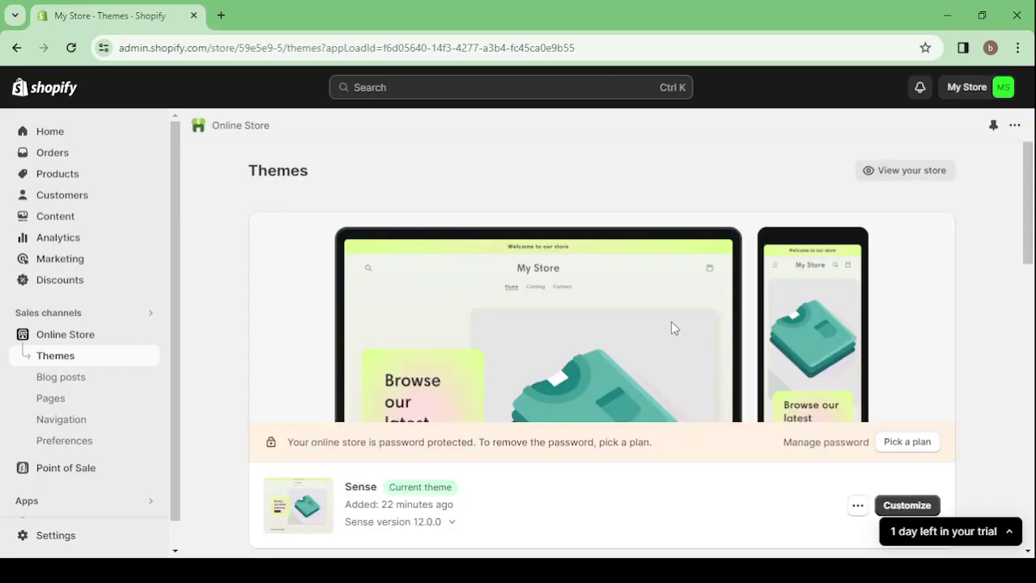
{"action": "scroll", "coordinate": [671, 321], "scroll_direction": "down", "scroll_amount": 1}
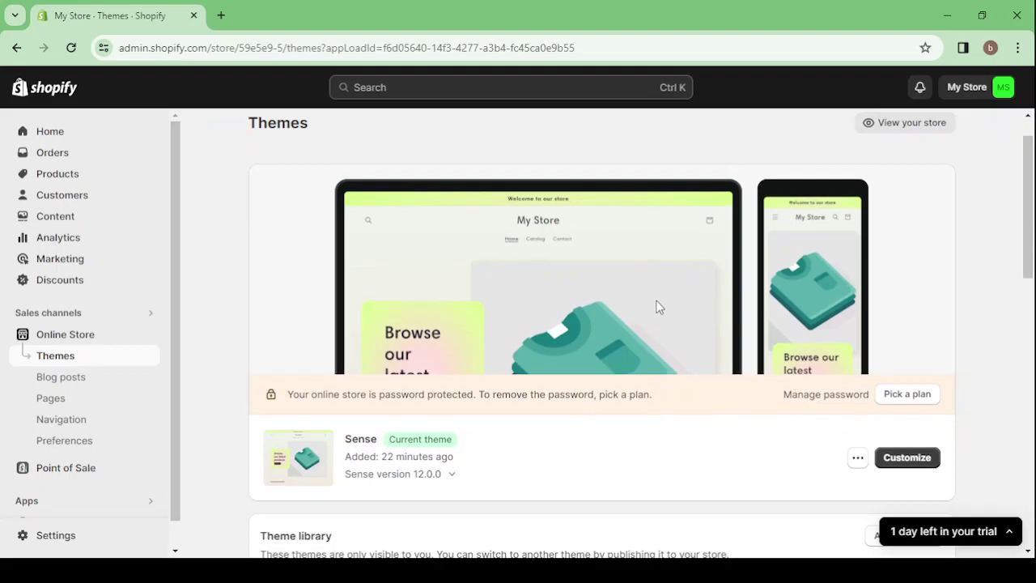
Step: Preview the live storefront, look through its home page, and close the preview
{"action": "scroll", "coordinate": [659, 307], "scroll_direction": "up", "scroll_amount": 1}
{"action": "left_click", "coordinate": [893, 172]}
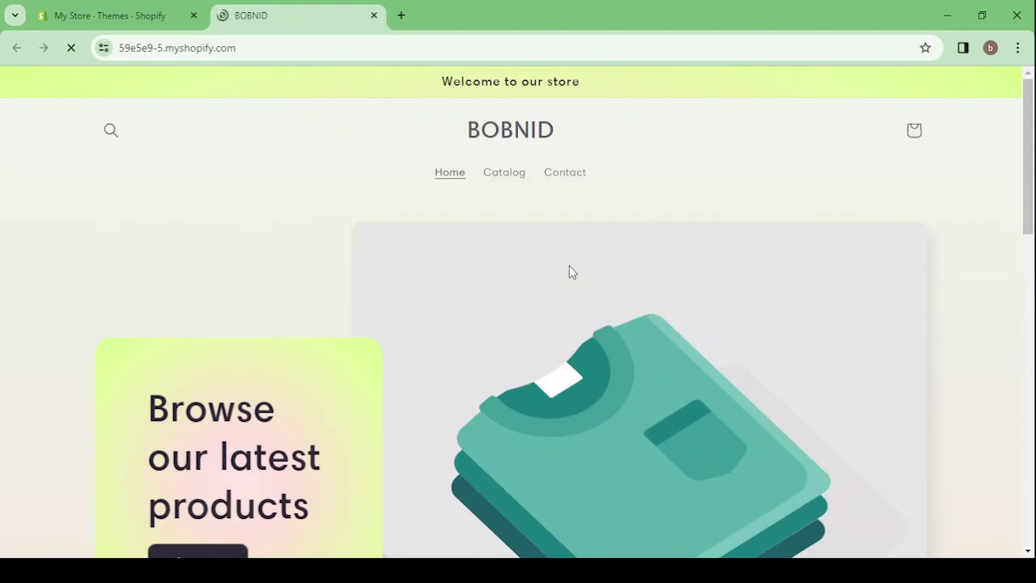
{"action": "scroll", "coordinate": [529, 288], "scroll_direction": "down", "scroll_amount": 10}
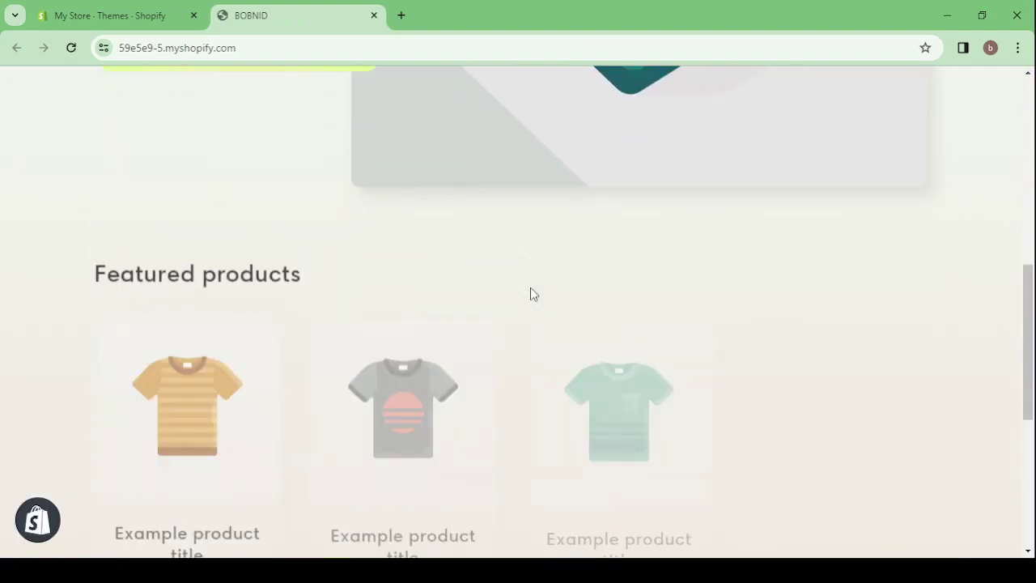
{"action": "scroll", "coordinate": [530, 287], "scroll_direction": "down", "scroll_amount": 2}
{"action": "scroll", "coordinate": [530, 287], "scroll_direction": "up", "scroll_amount": 15}
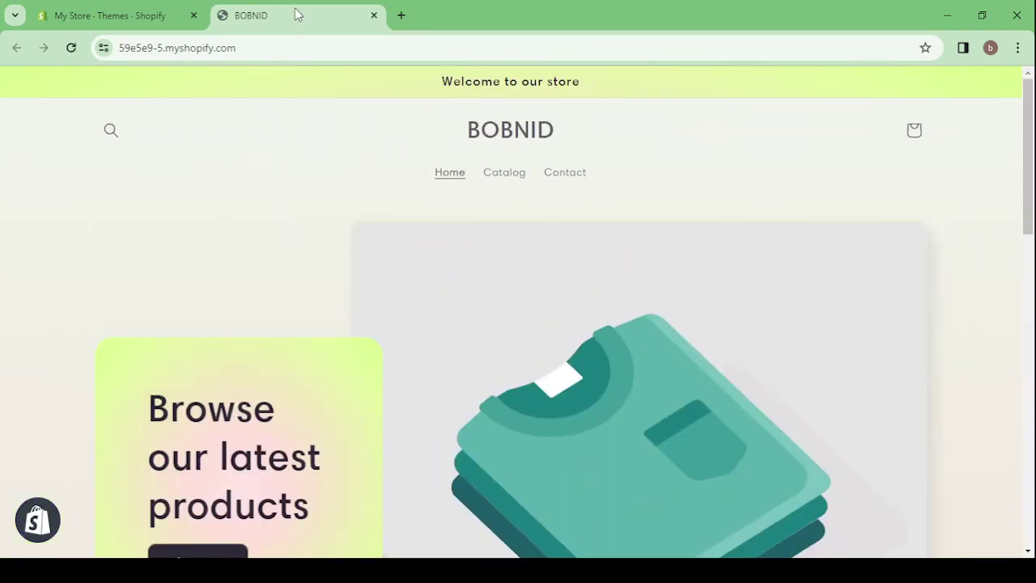
{"action": "left_click", "coordinate": [375, 15]}
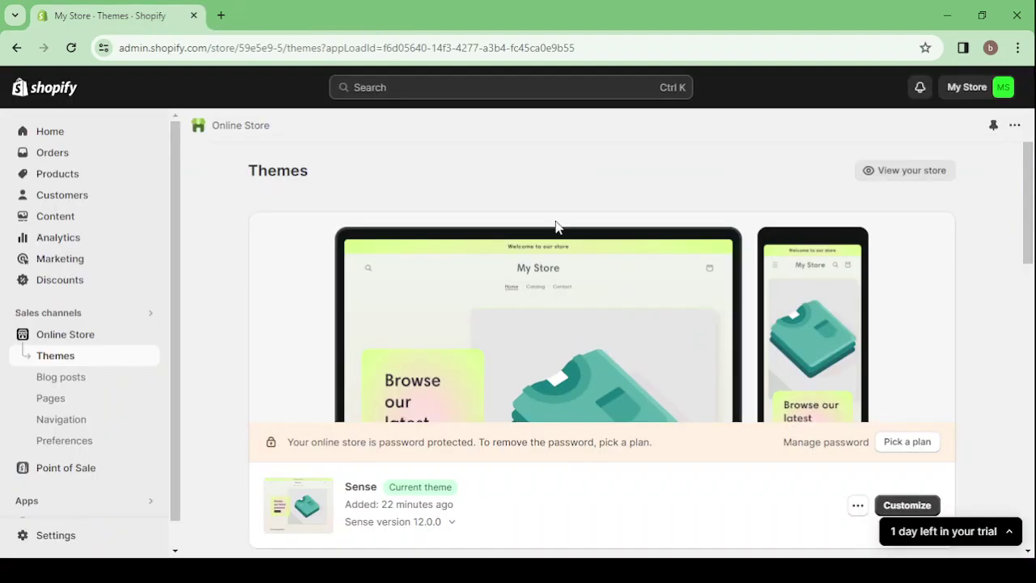
Step: Browse the theme library and popular free themes, and visit the Shopify Theme Store
{"action": "scroll", "coordinate": [629, 334], "scroll_direction": "down", "scroll_amount": 5}
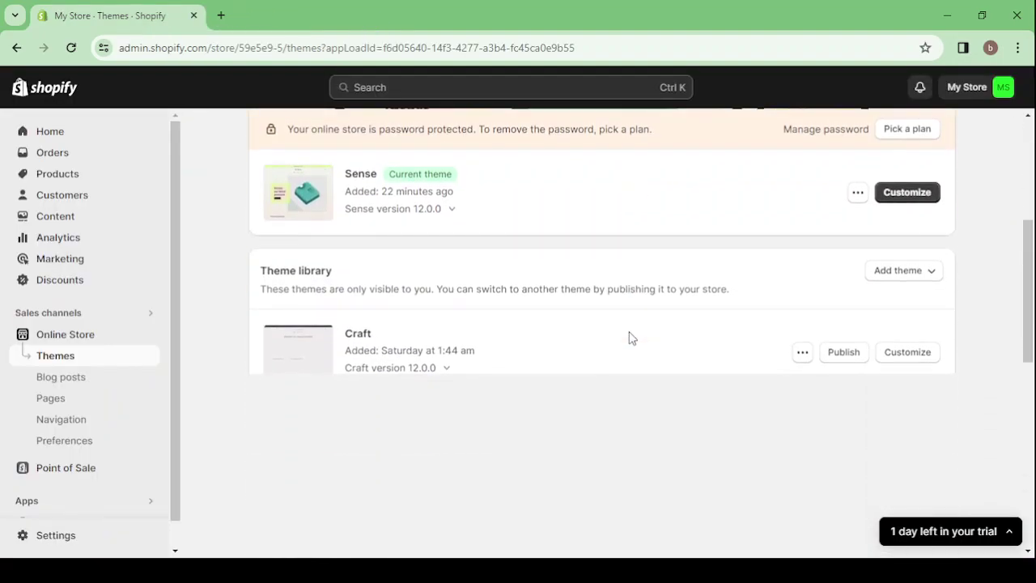
{"action": "scroll", "coordinate": [632, 338], "scroll_direction": "down", "scroll_amount": 7}
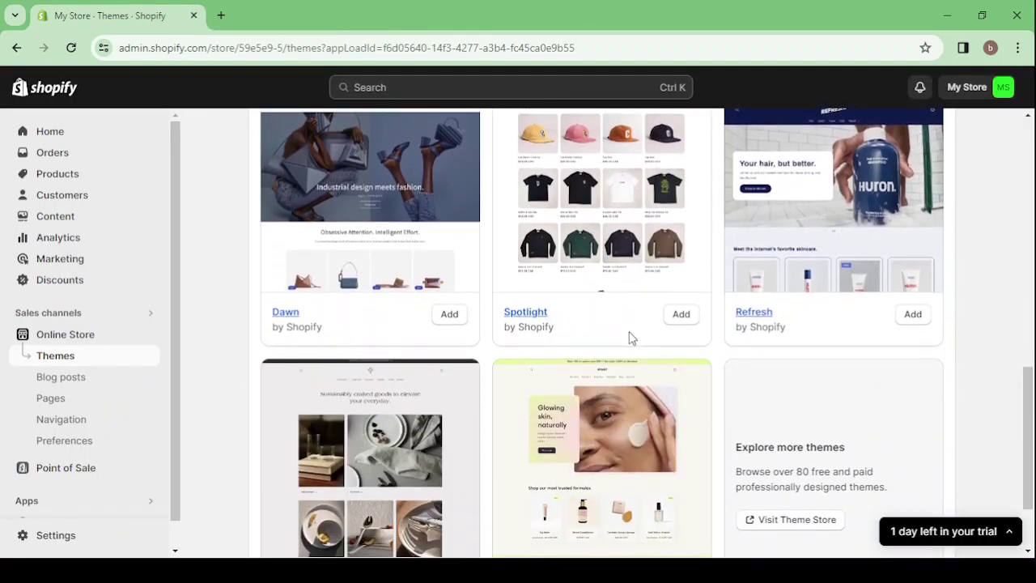
{"action": "scroll", "coordinate": [596, 356], "scroll_direction": "down", "scroll_amount": 2}
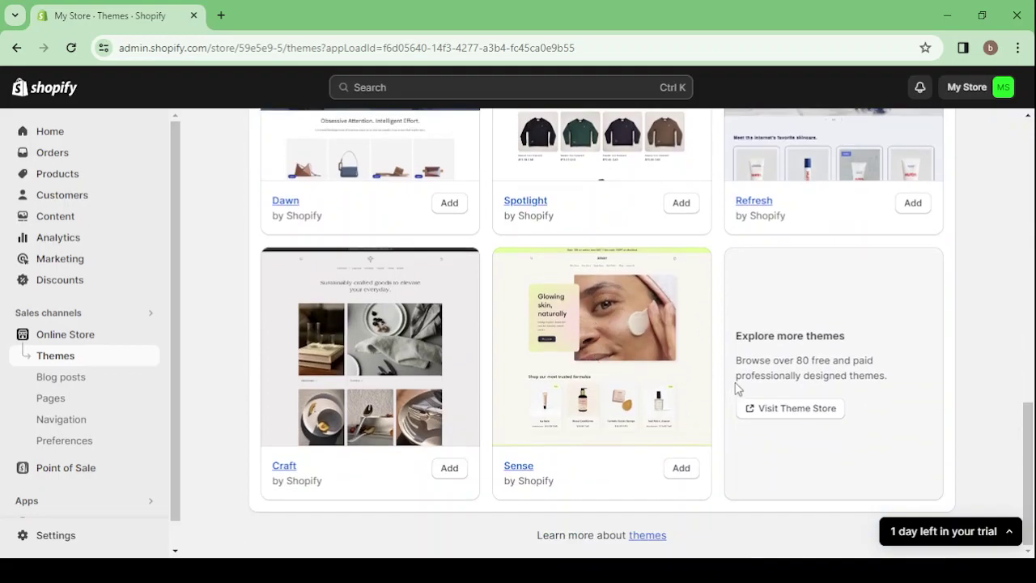
{"action": "left_click", "coordinate": [796, 415]}
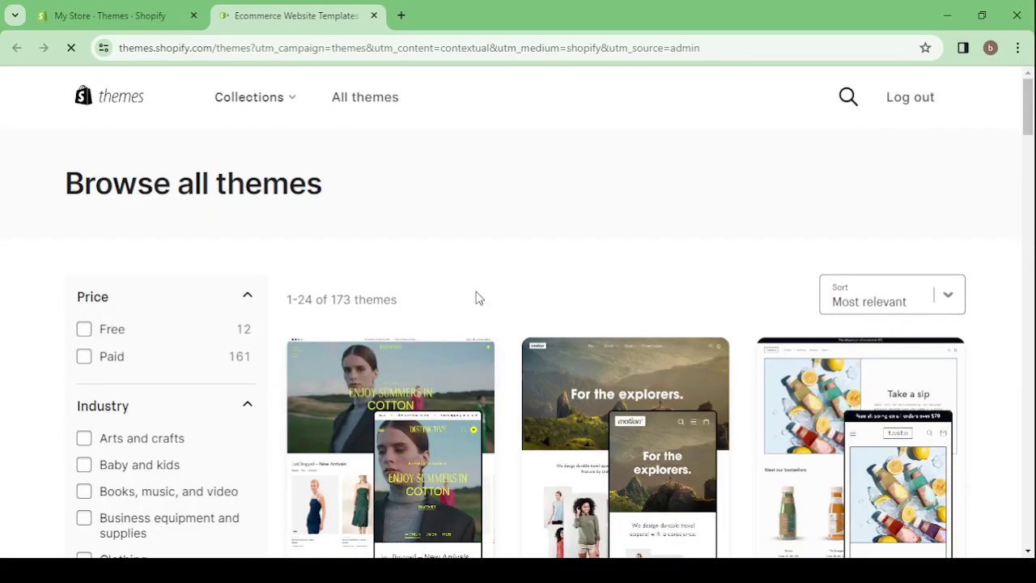
Step: Filter the Theme Store by Free price, browse the free themes, and close the Theme Store
{"action": "left_click", "coordinate": [84, 330]}
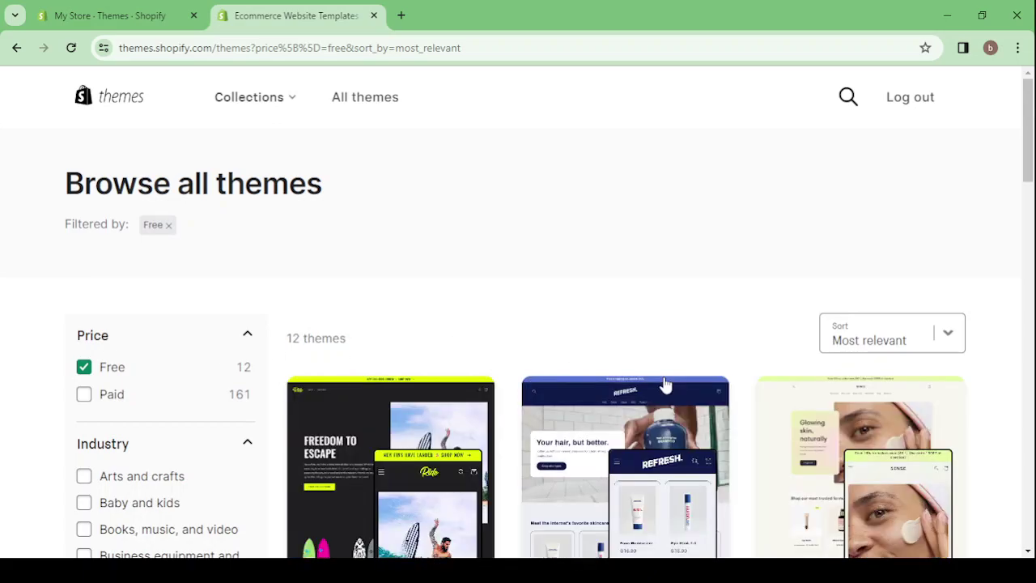
{"action": "scroll", "coordinate": [663, 384], "scroll_direction": "down", "scroll_amount": 6}
{"action": "scroll", "coordinate": [664, 384], "scroll_direction": "down", "scroll_amount": 8}
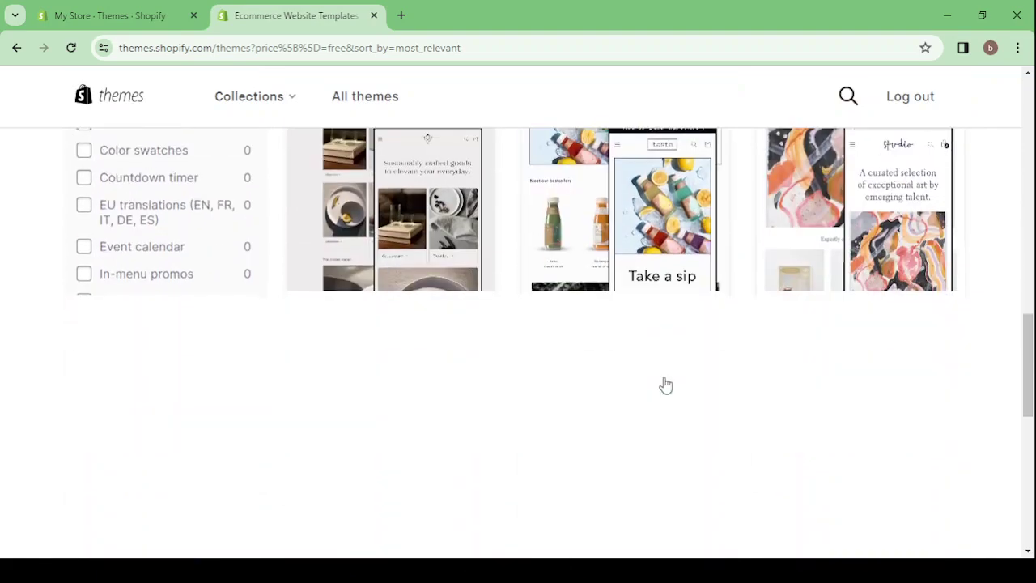
{"action": "scroll", "coordinate": [665, 386], "scroll_direction": "down", "scroll_amount": 4}
{"action": "scroll", "coordinate": [665, 384], "scroll_direction": "down", "scroll_amount": 5}
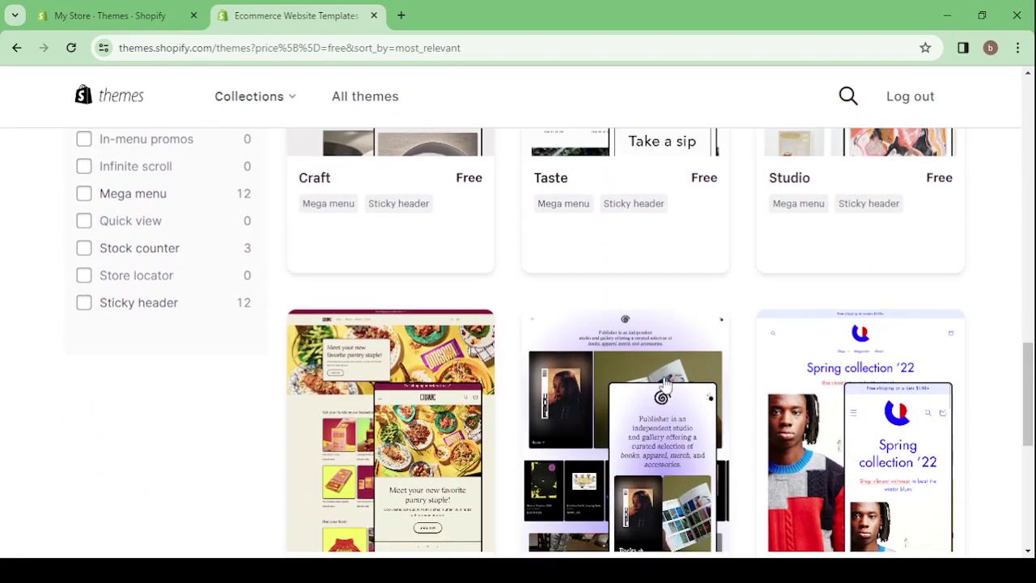
{"action": "scroll", "coordinate": [663, 384], "scroll_direction": "up", "scroll_amount": 10}
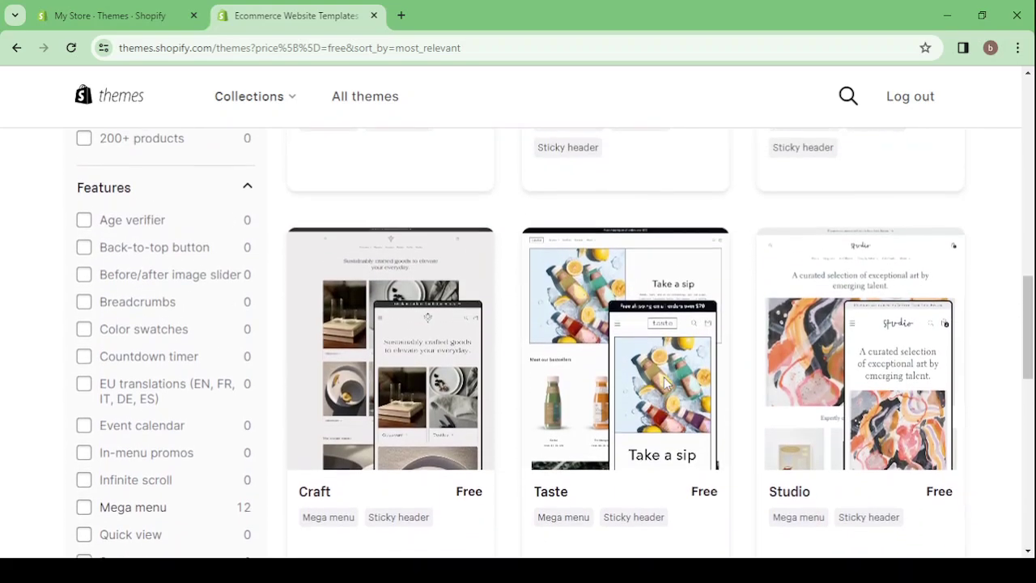
{"action": "scroll", "coordinate": [664, 383], "scroll_direction": "up", "scroll_amount": 8}
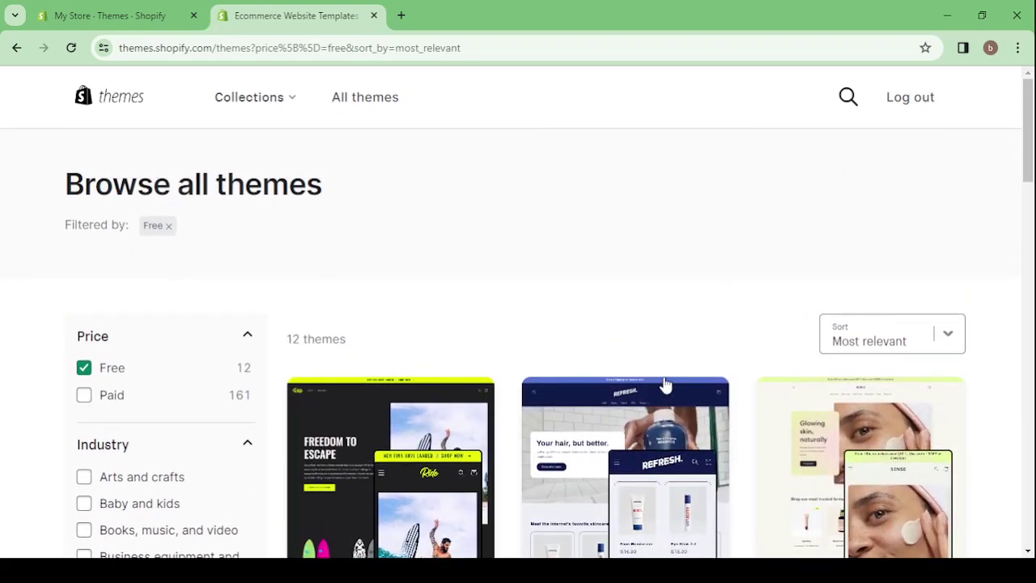
{"action": "left_click", "coordinate": [370, 23]}
Step: Open the current Sense theme for customization in the theme editor
{"action": "scroll", "coordinate": [631, 324], "scroll_direction": "up", "scroll_amount": 5}
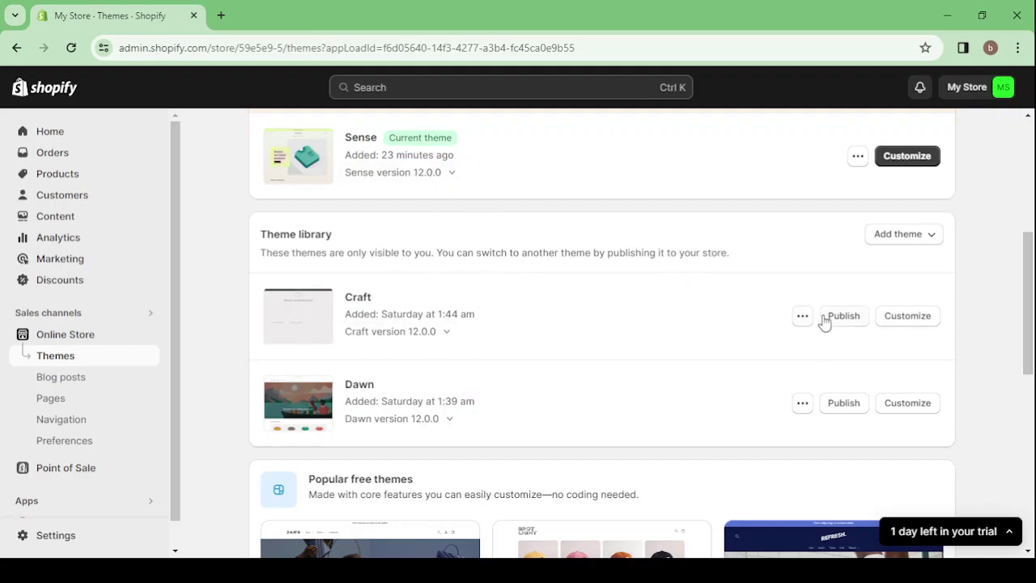
{"action": "scroll", "coordinate": [671, 247], "scroll_direction": "up", "scroll_amount": 4}
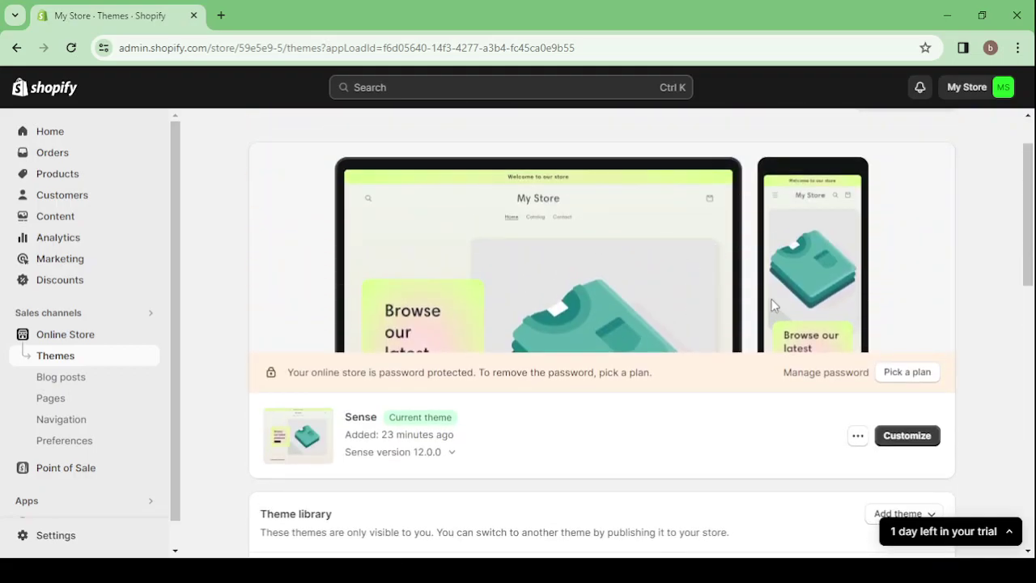
{"action": "left_click", "coordinate": [905, 438]}
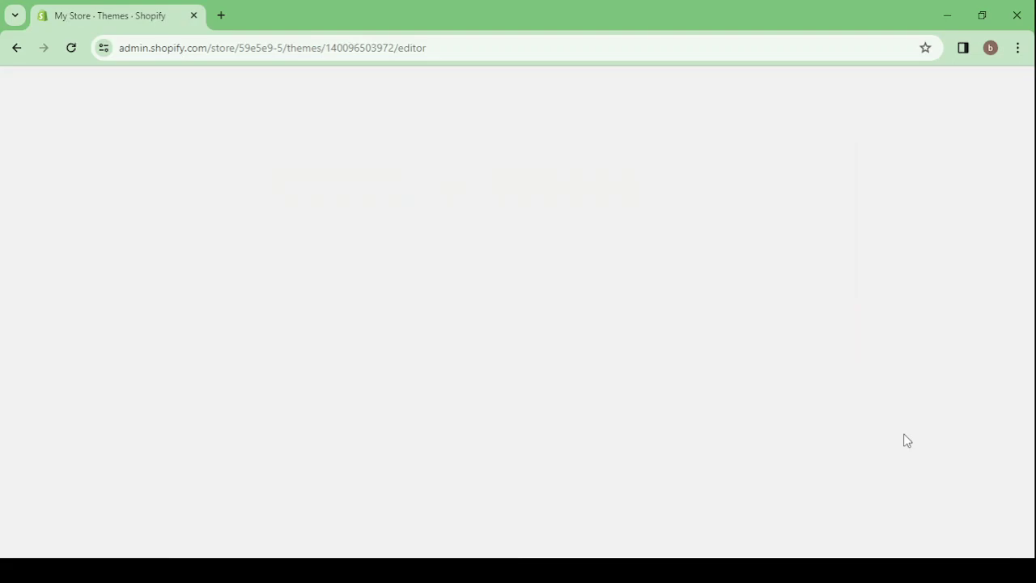
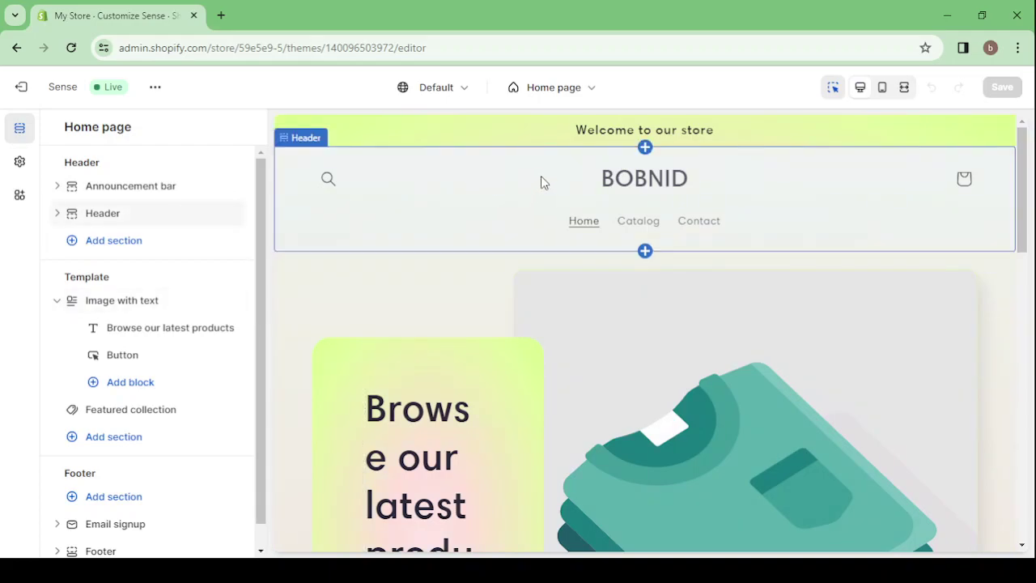
Step: Enable auto-rotation of announcements in the announcement bar and set them to change every 4 seconds
{"action": "left_click", "coordinate": [544, 130]}
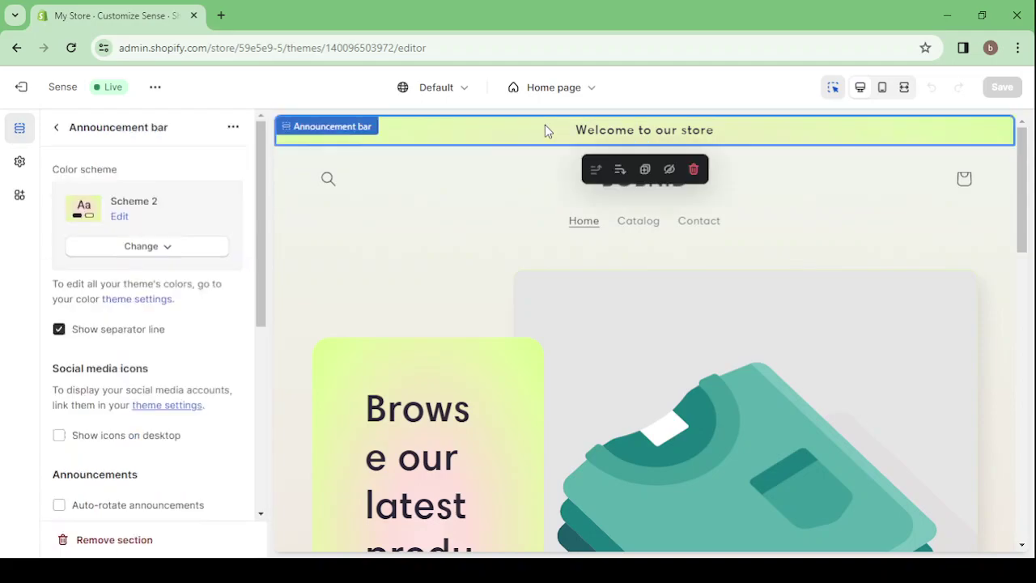
{"action": "left_click", "coordinate": [144, 253]}
{"action": "left_click", "coordinate": [144, 253]}
{"action": "scroll", "coordinate": [143, 331], "scroll_direction": "down", "scroll_amount": 3}
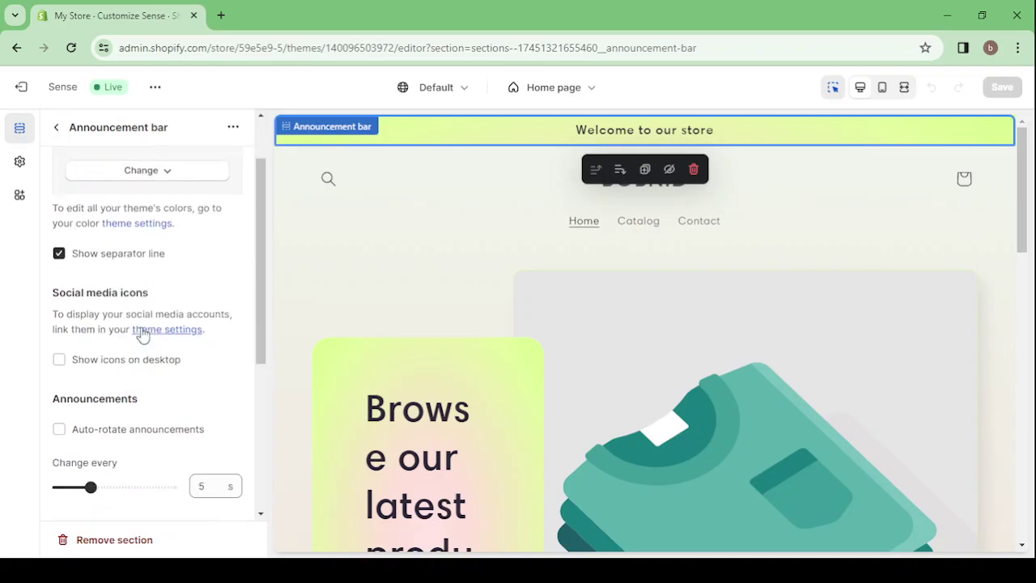
{"action": "scroll", "coordinate": [136, 364], "scroll_direction": "down", "scroll_amount": 3}
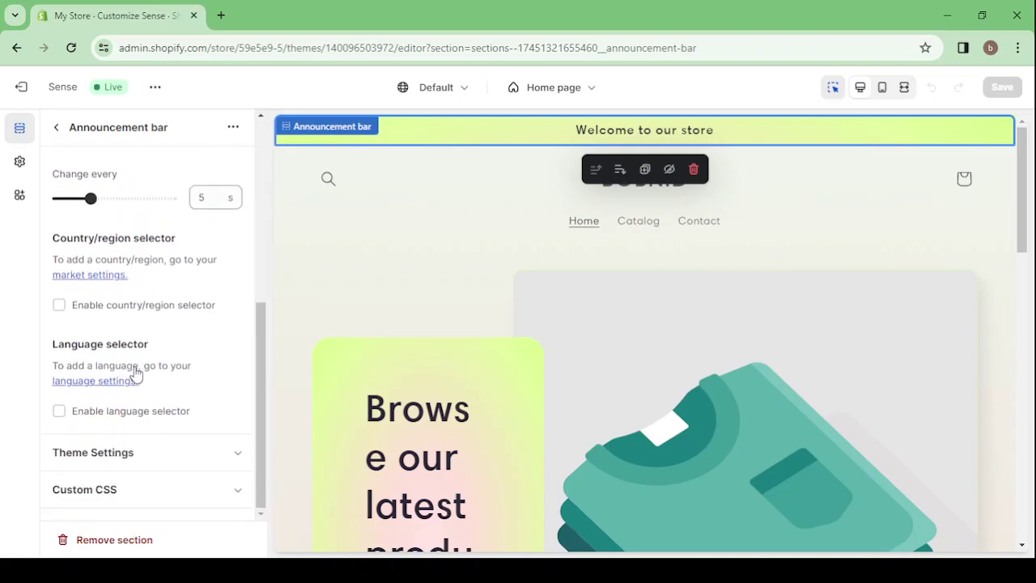
{"action": "scroll", "coordinate": [136, 370], "scroll_direction": "up", "scroll_amount": 5}
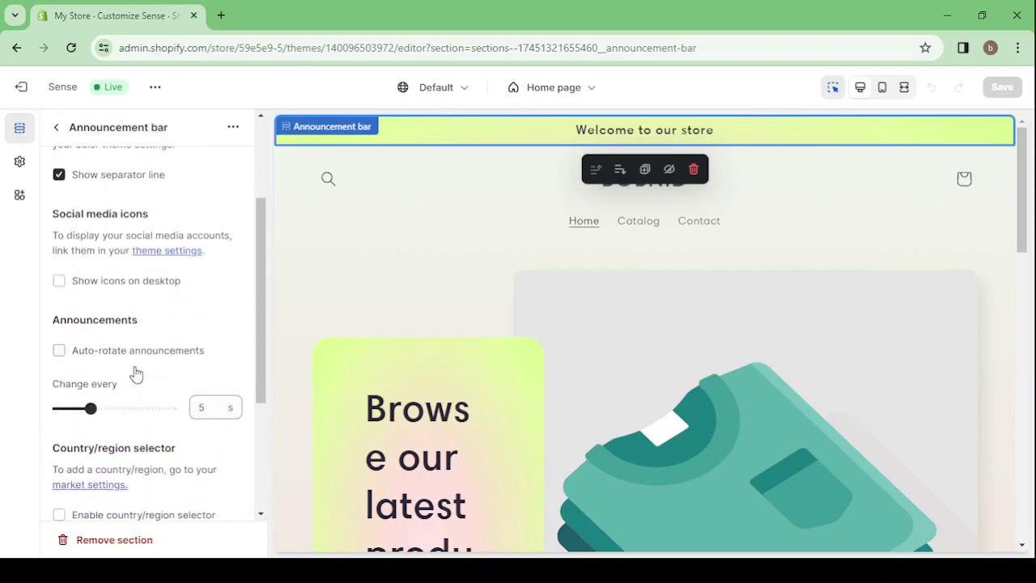
{"action": "left_click", "coordinate": [59, 350]}
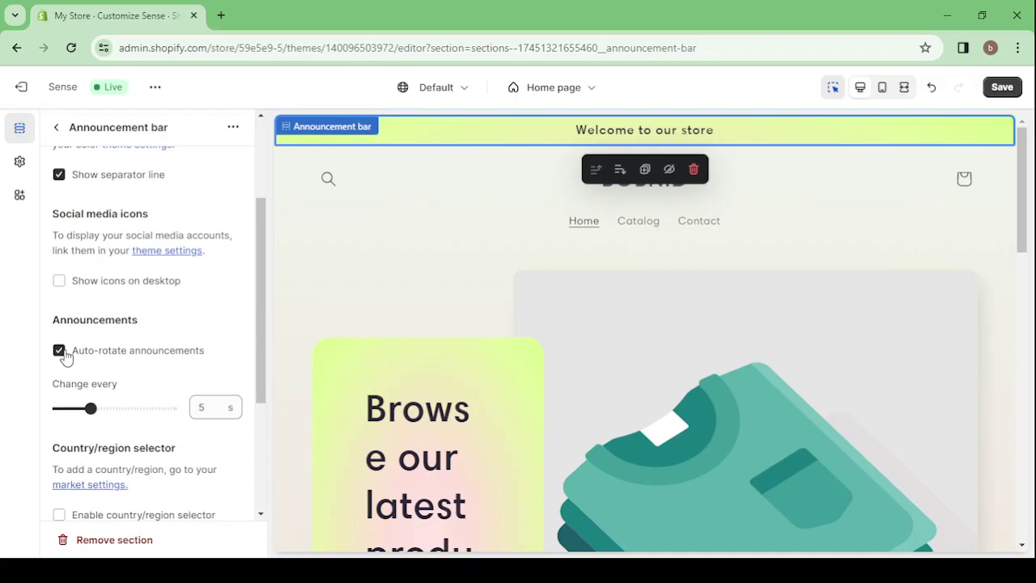
{"action": "left_click", "coordinate": [202, 409]}
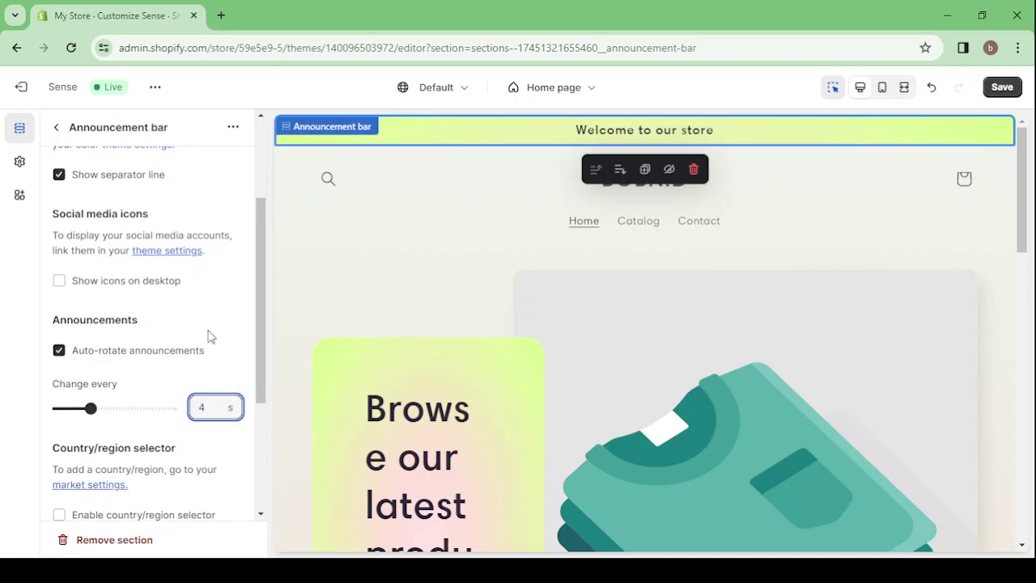
{"action": "left_click", "coordinate": [57, 130]}
{"action": "left_click", "coordinate": [57, 131]}
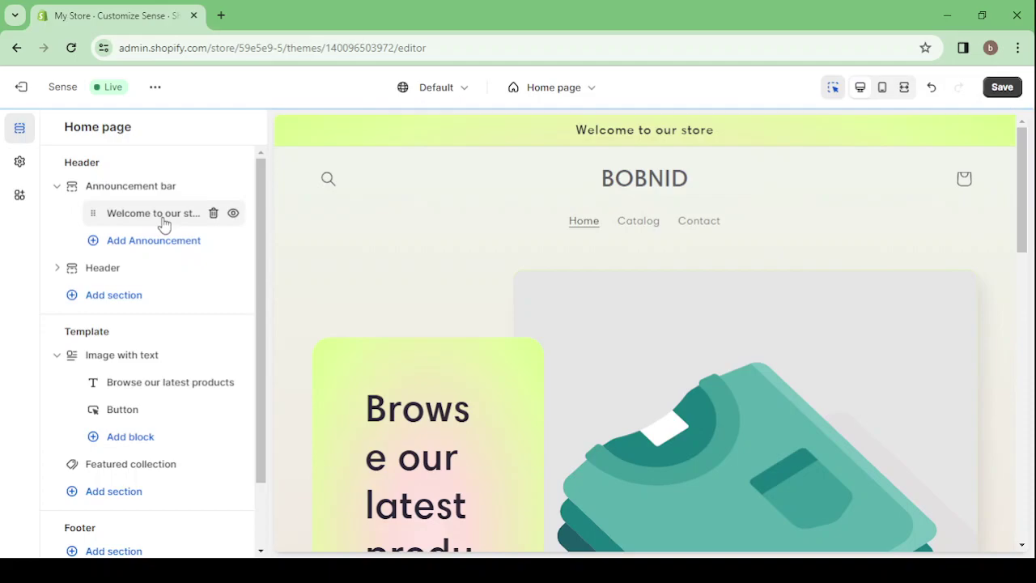
Step: Replace the existing announcement's text with "Free Shipping Worldwide" and return to the home page sections
{"action": "left_click", "coordinate": [163, 222]}
{"action": "double_click", "coordinate": [128, 192]}
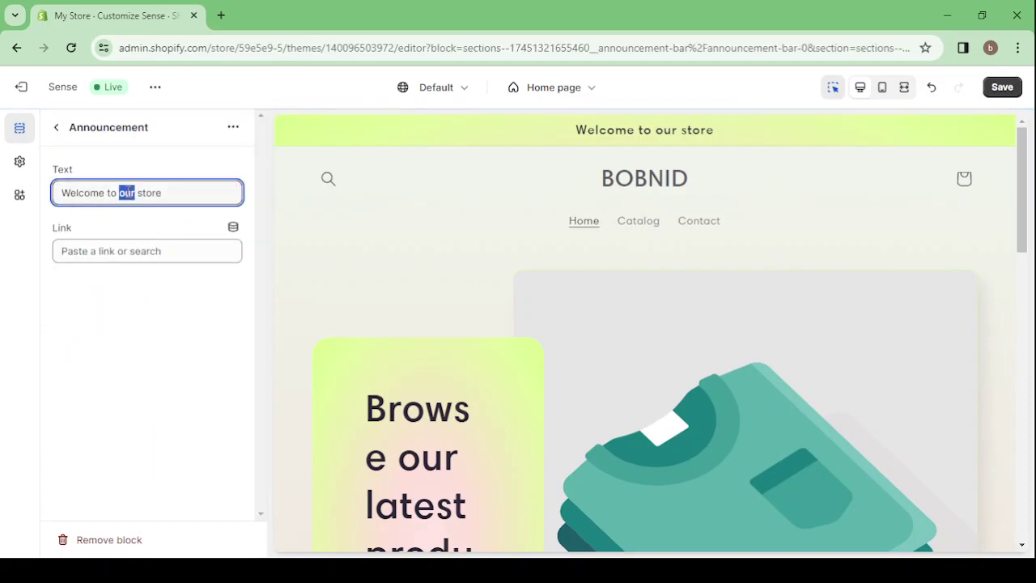
{"action": "key", "text": "ctrl+a"}
{"action": "key", "text": "BackSpace"}
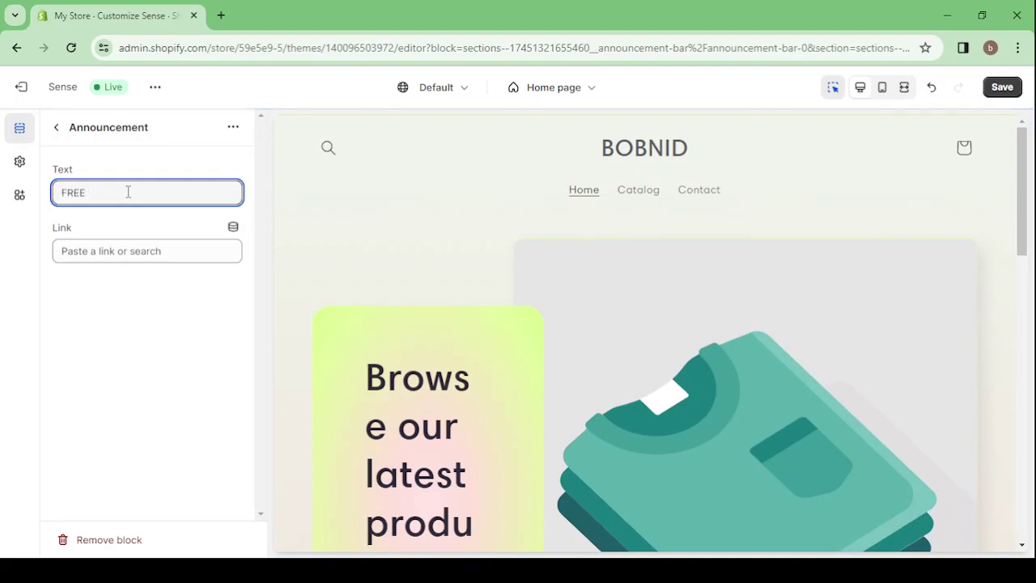
{"action": "key", "text": "BackSpace"}
{"action": "key", "text": "BackSpace"}
{"action": "key", "text": "BackSpace"}
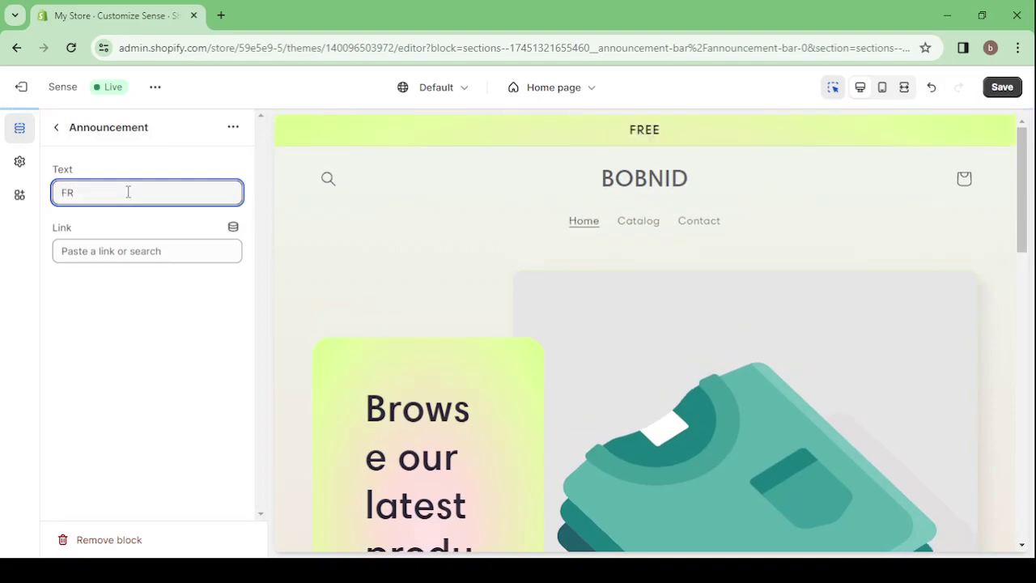
{"action": "type", "text": "ree Shipping"}
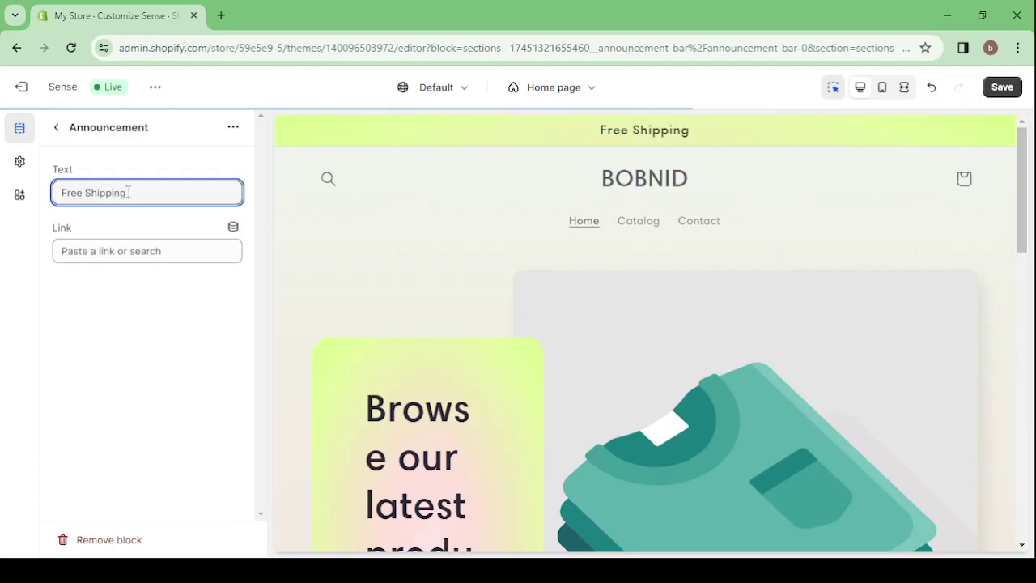
{"action": "type", "text": "Wolr"}
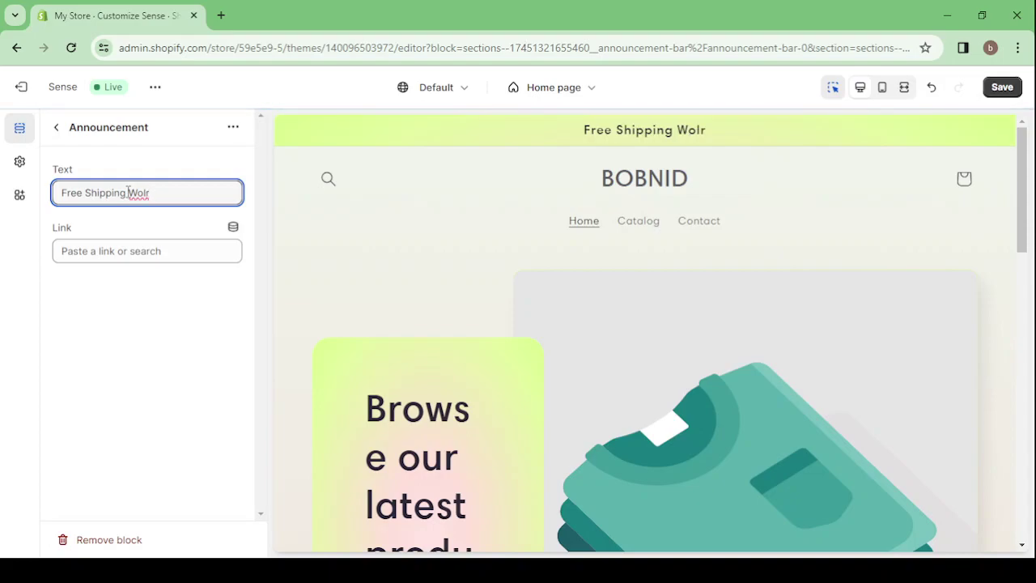
{"action": "key", "text": "BackSpace"}
{"action": "key", "text": "BackSpace"}
{"action": "type", "text": "rld"}
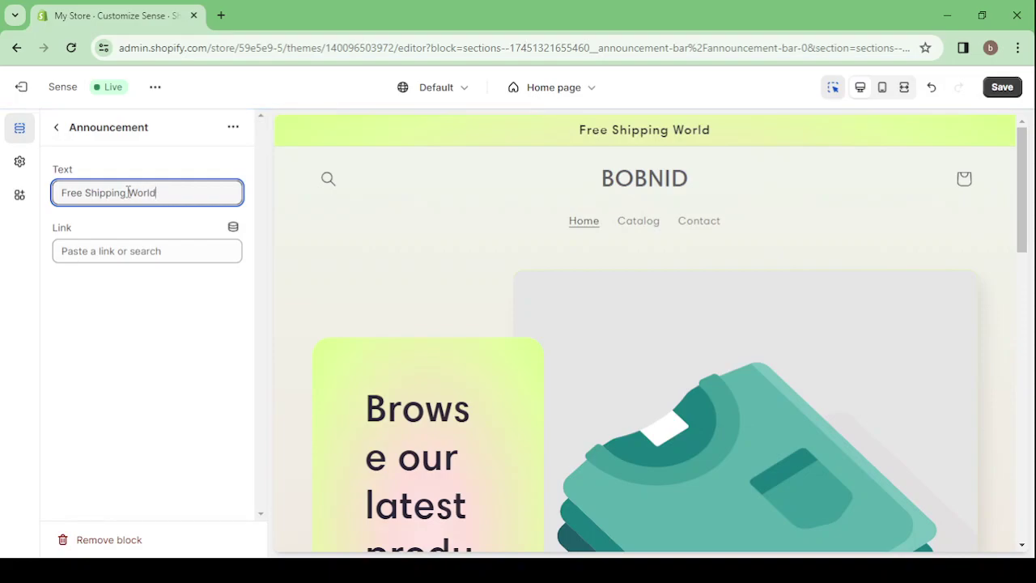
{"action": "type", "text": "wid"}
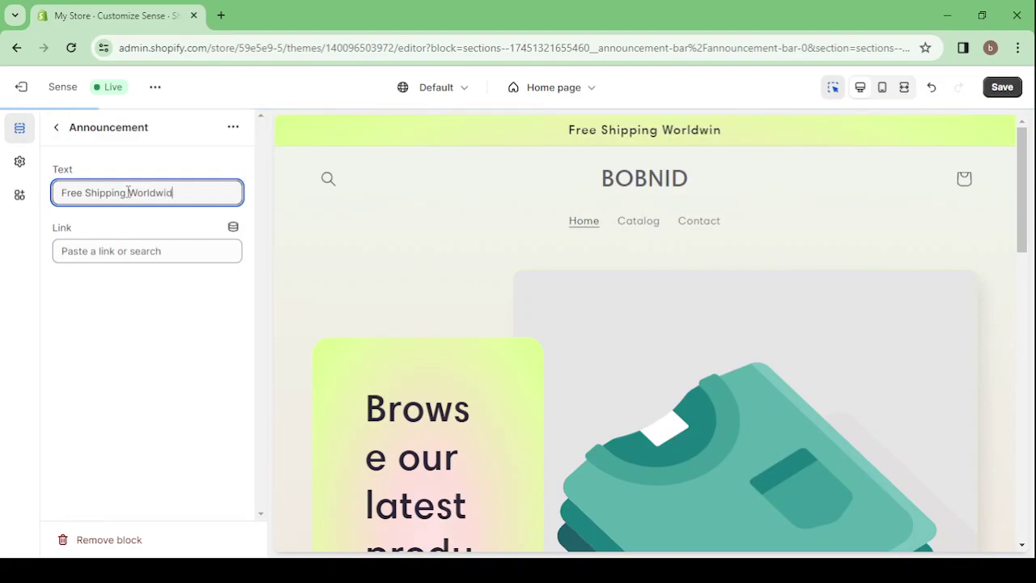
{"action": "type", "text": "e"}
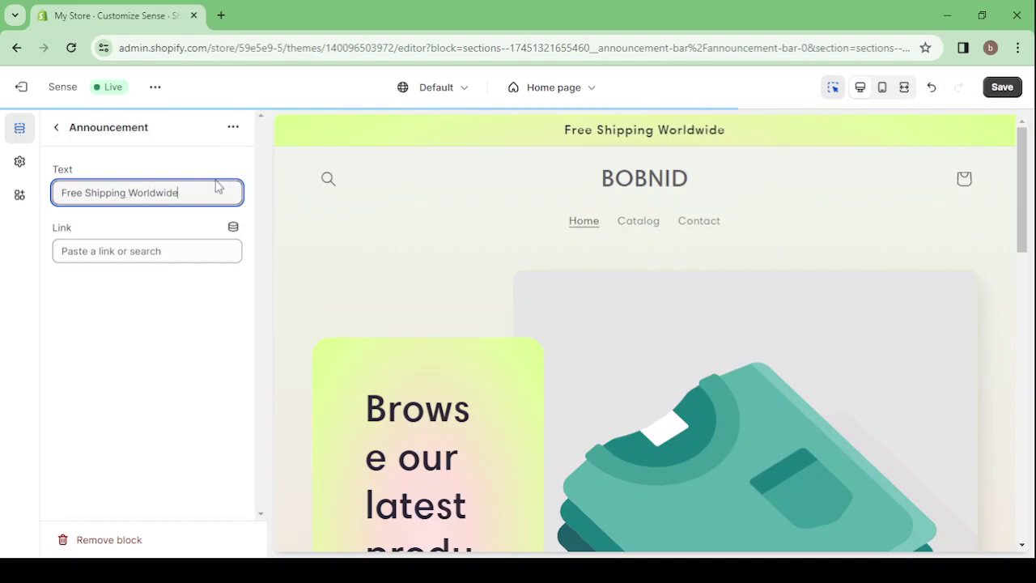
{"action": "left_click", "coordinate": [58, 131]}
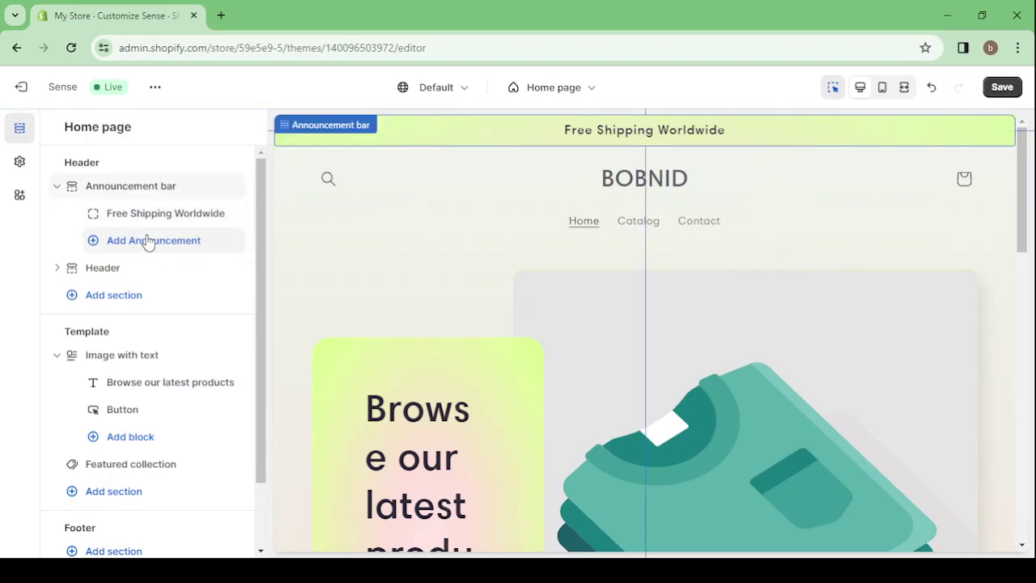
Step: Add a second announcement to the announcement bar with the text "50% Off Today Only"
{"action": "left_click", "coordinate": [146, 239]}
{"action": "left_click", "coordinate": [174, 241]}
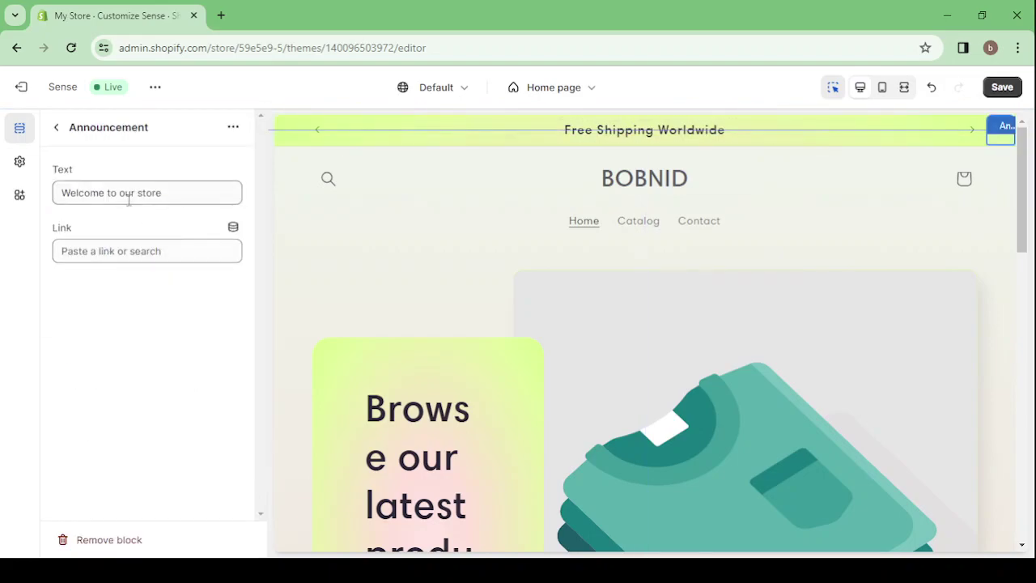
{"action": "double_click", "coordinate": [126, 193]}
{"action": "triple_click", "coordinate": [123, 194]}
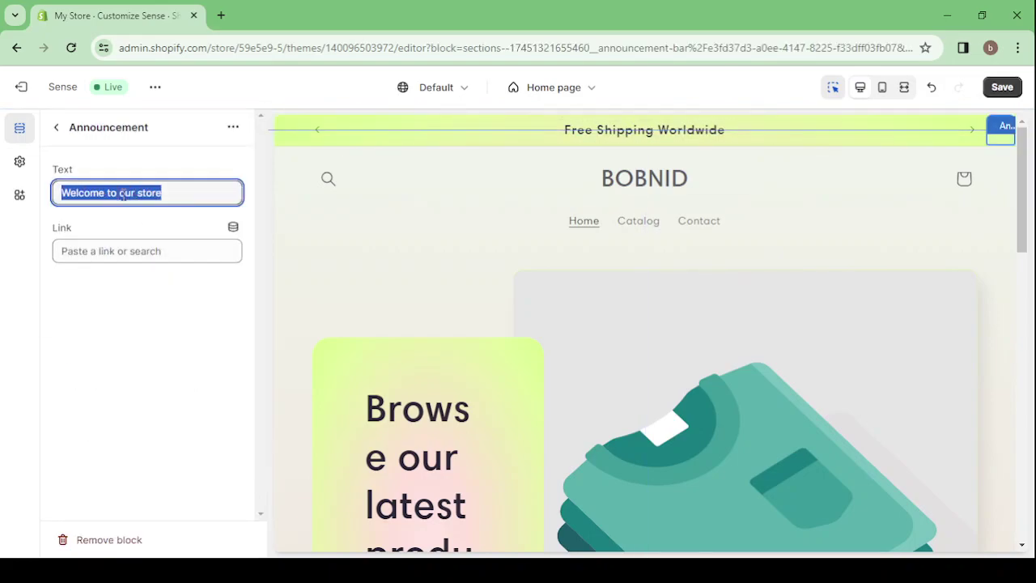
{"action": "type", "text": "50"}
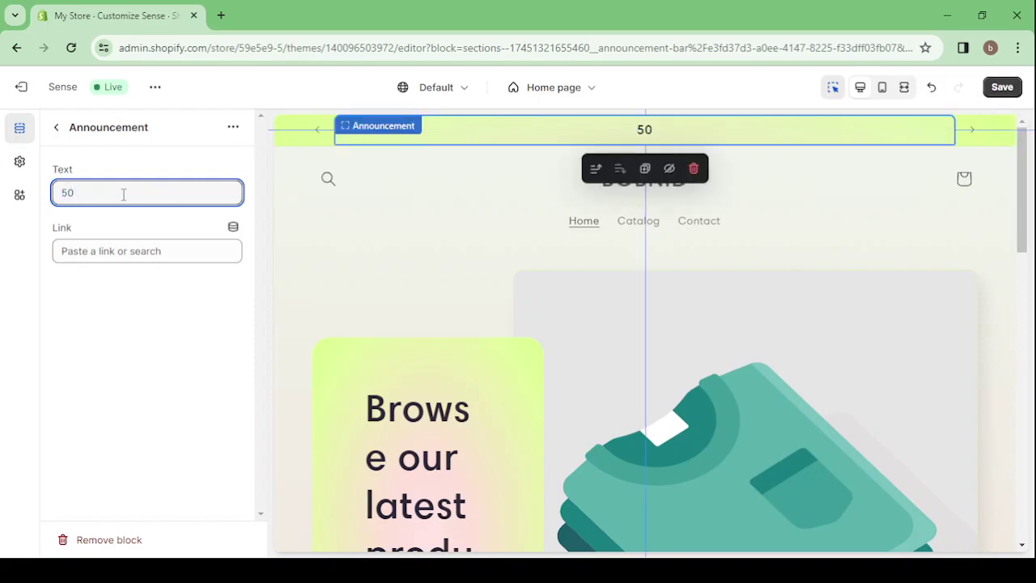
{"action": "type", "text": "% Off"}
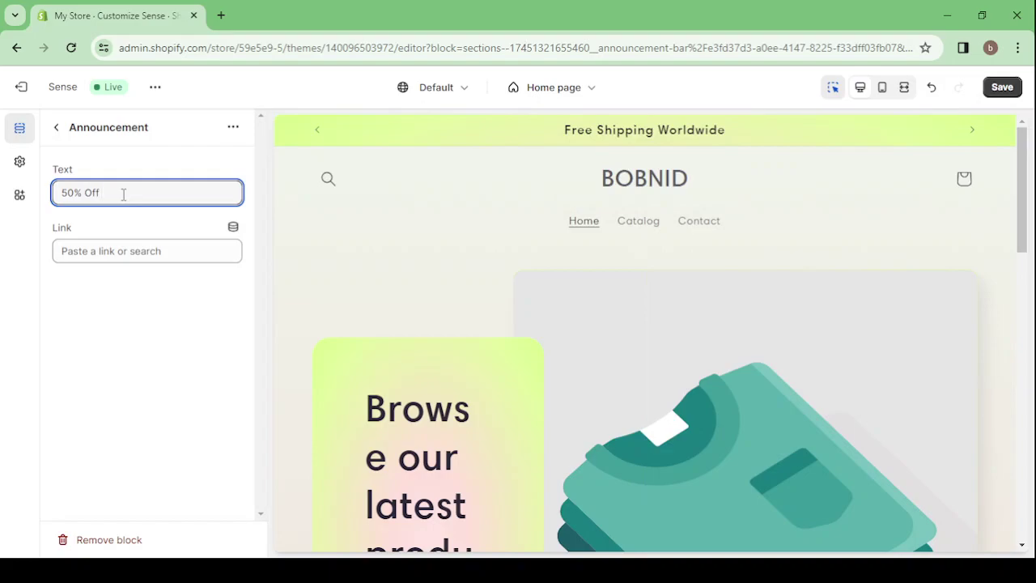
{"action": "type", "text": " Today "}
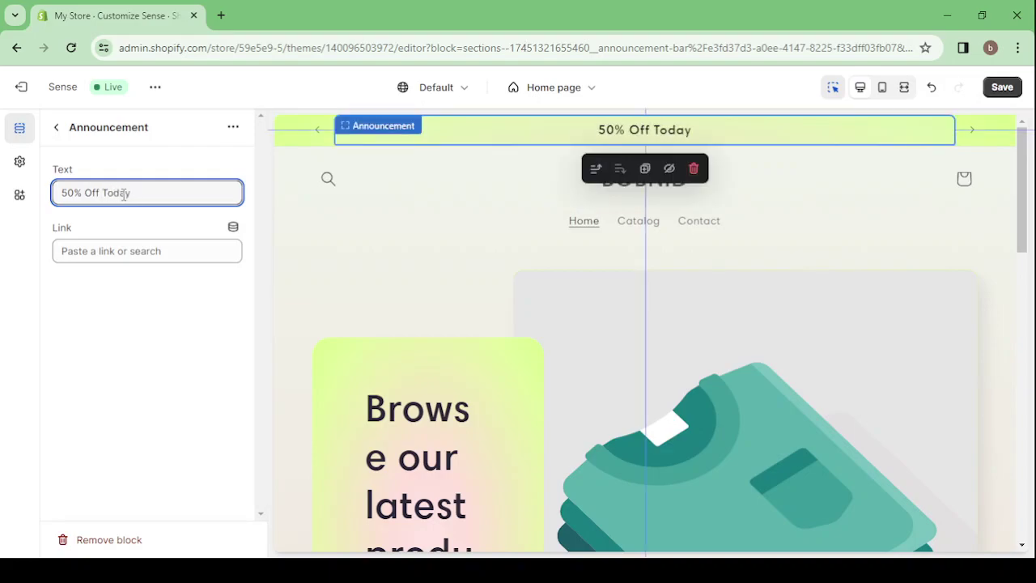
{"action": "type", "text": "Only"}
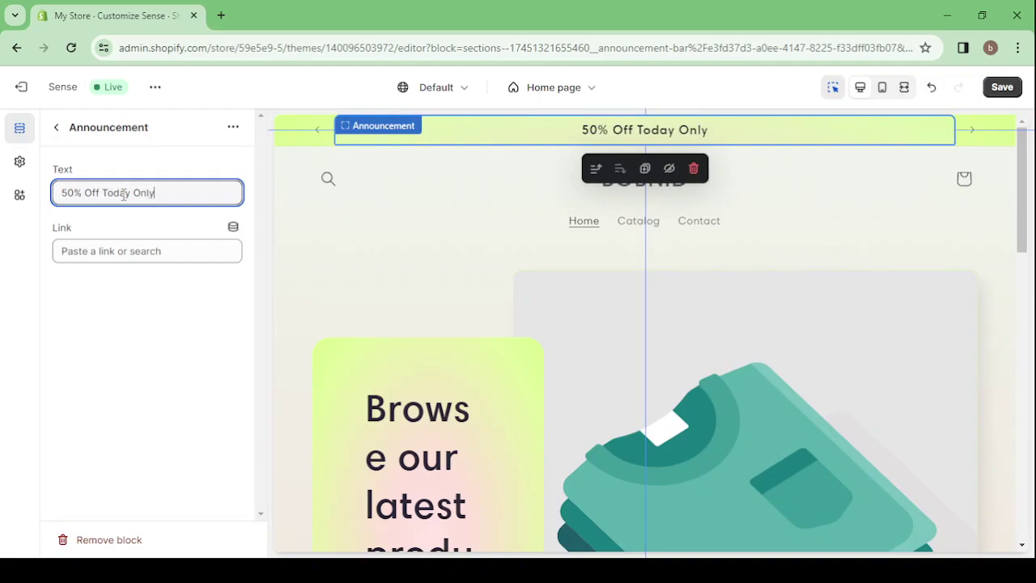
{"action": "left_click", "coordinate": [56, 137]}
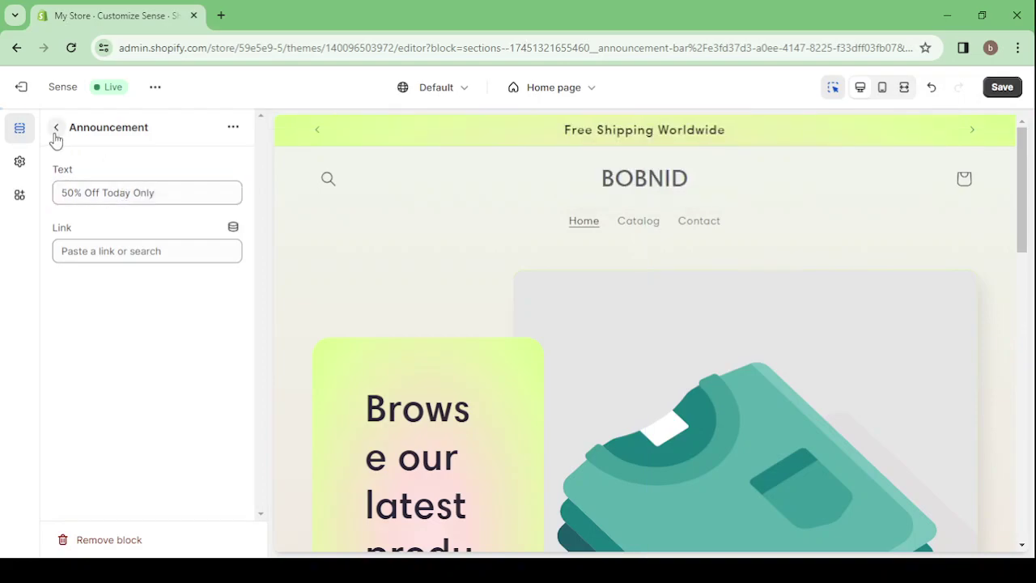
{"action": "left_click", "coordinate": [56, 130]}
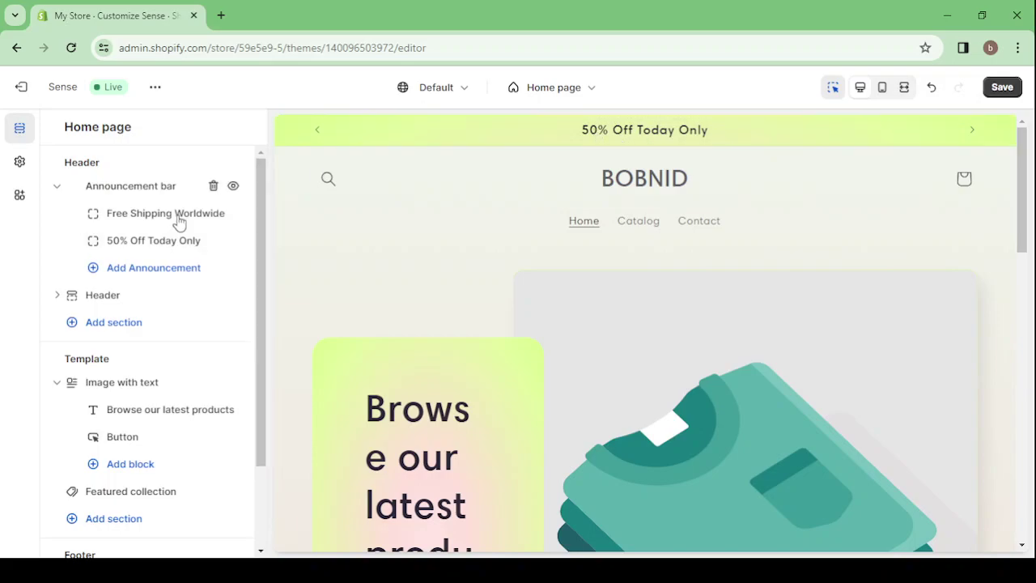
Step: View the header section's settings and the logo options in the theme settings
{"action": "left_click", "coordinate": [518, 212]}
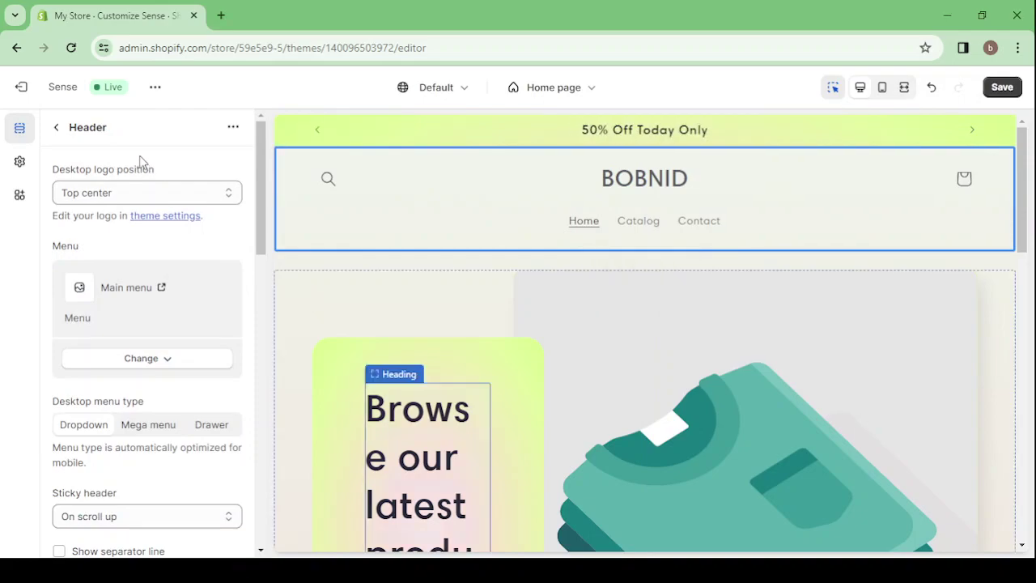
{"action": "left_click", "coordinate": [20, 165]}
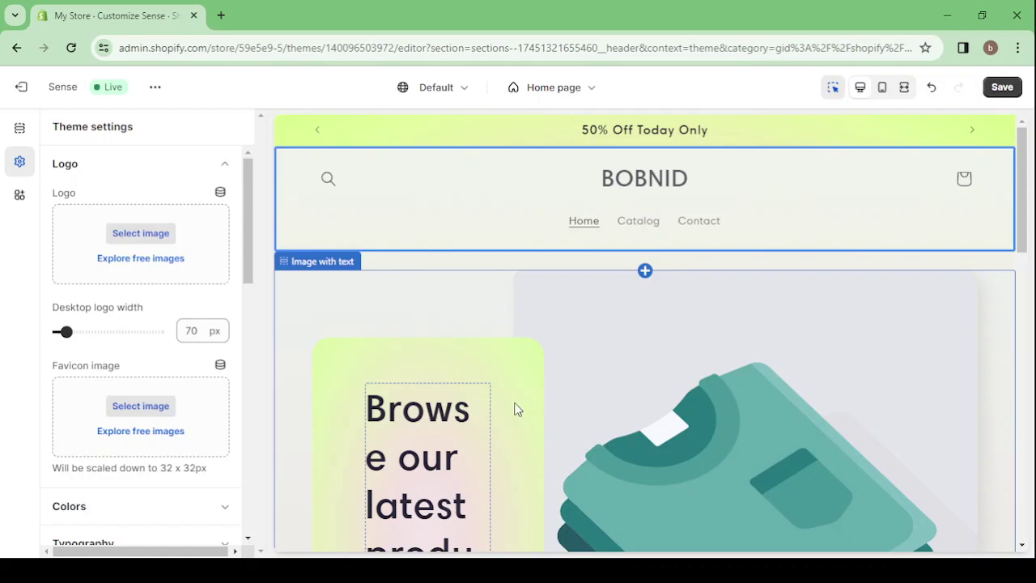
{"action": "scroll", "coordinate": [516, 410], "scroll_direction": "down", "scroll_amount": 1}
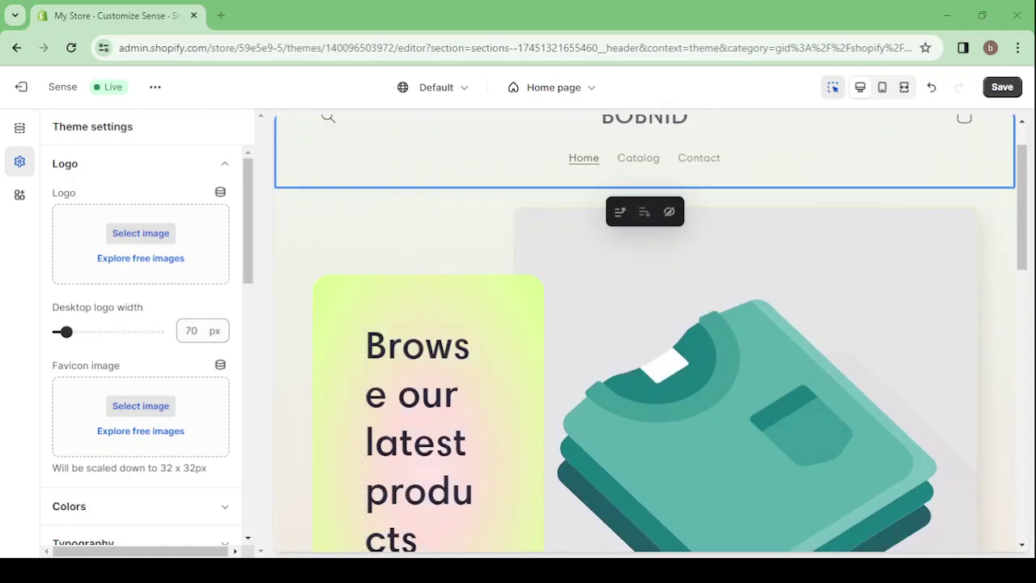
{"action": "scroll", "coordinate": [760, 324], "scroll_direction": "up", "scroll_amount": 1}
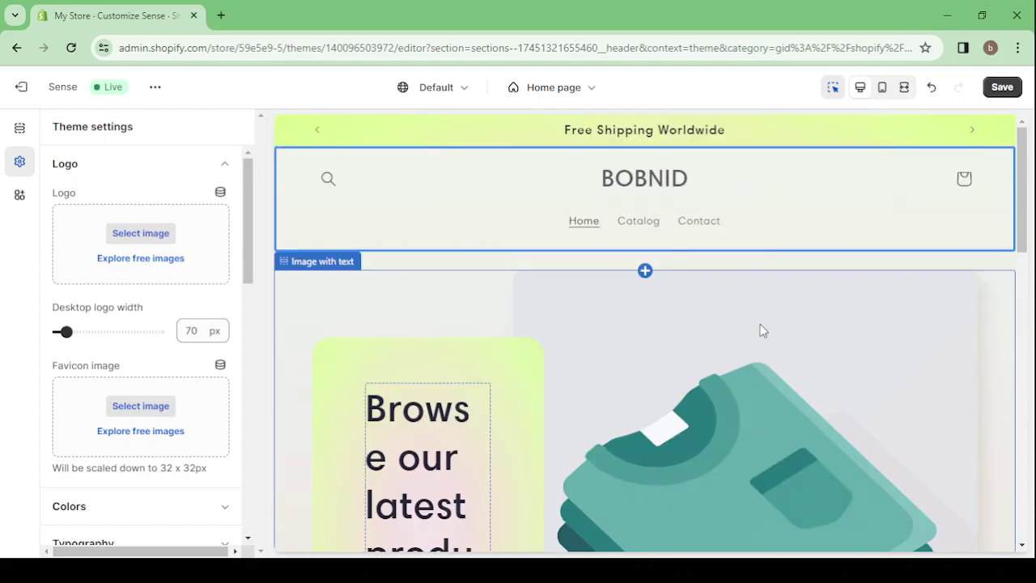